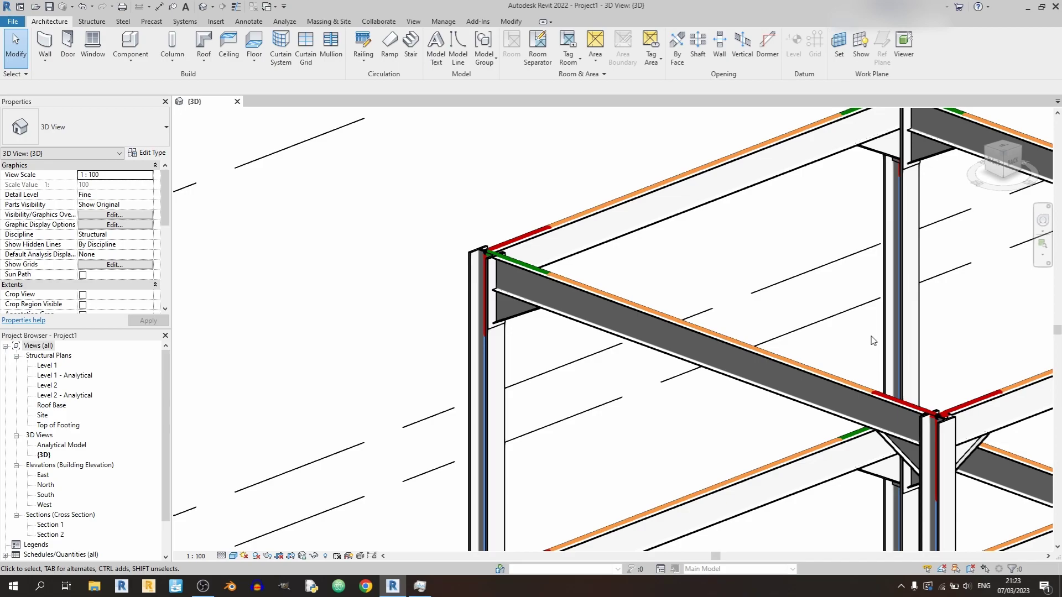
- Inspect the existing end plate and the triangular haunch plate at the beam-to-column corner by selecting each
click(506, 319)
scroll(505, 293, up, 5)
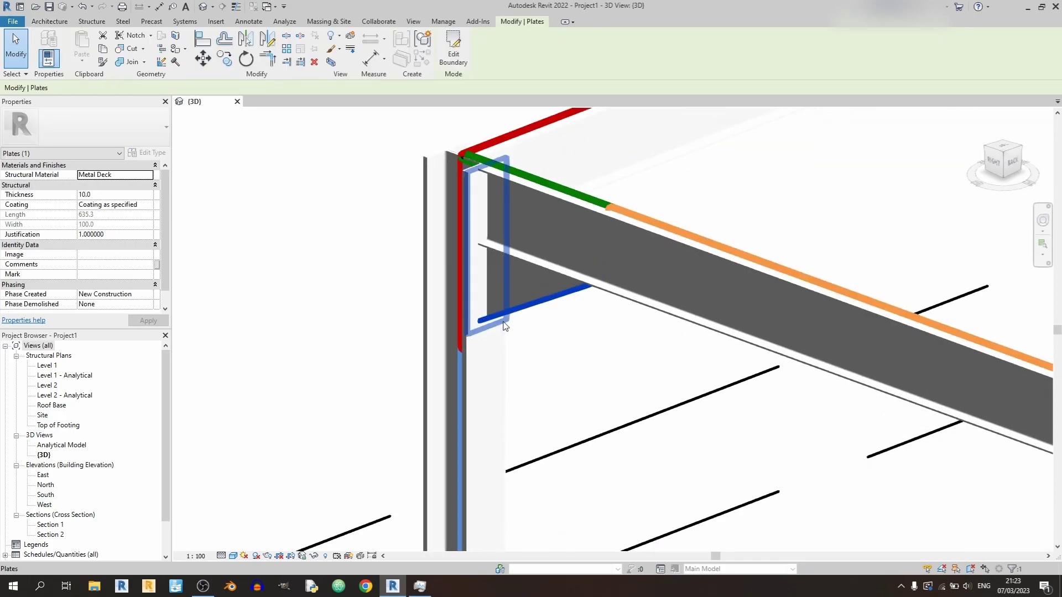
scroll(505, 281, down, 3)
key(Escape)
click(472, 214)
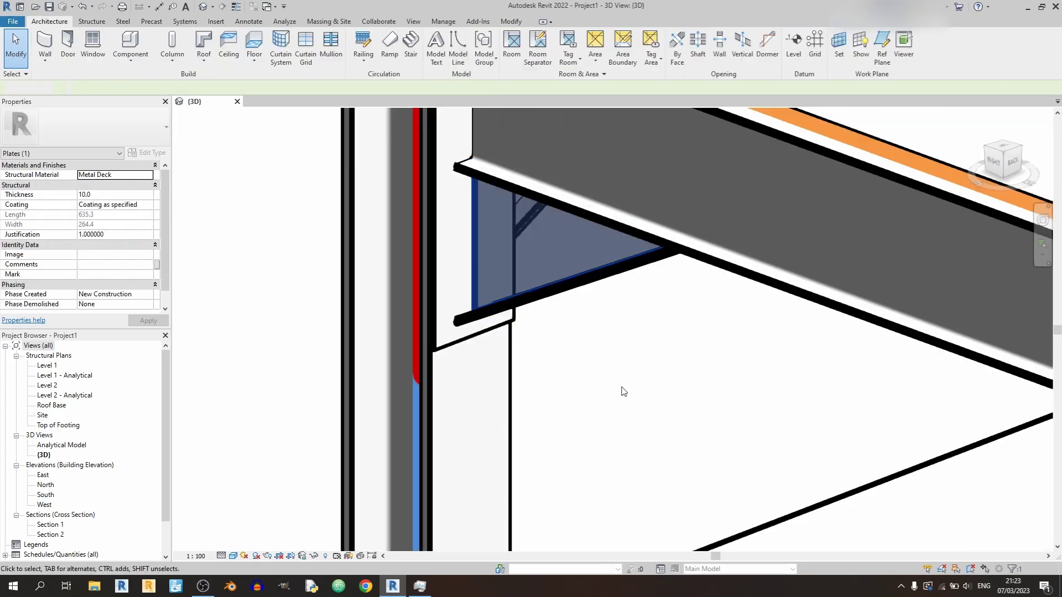
click(623, 391)
scroll(654, 394, down, 3)
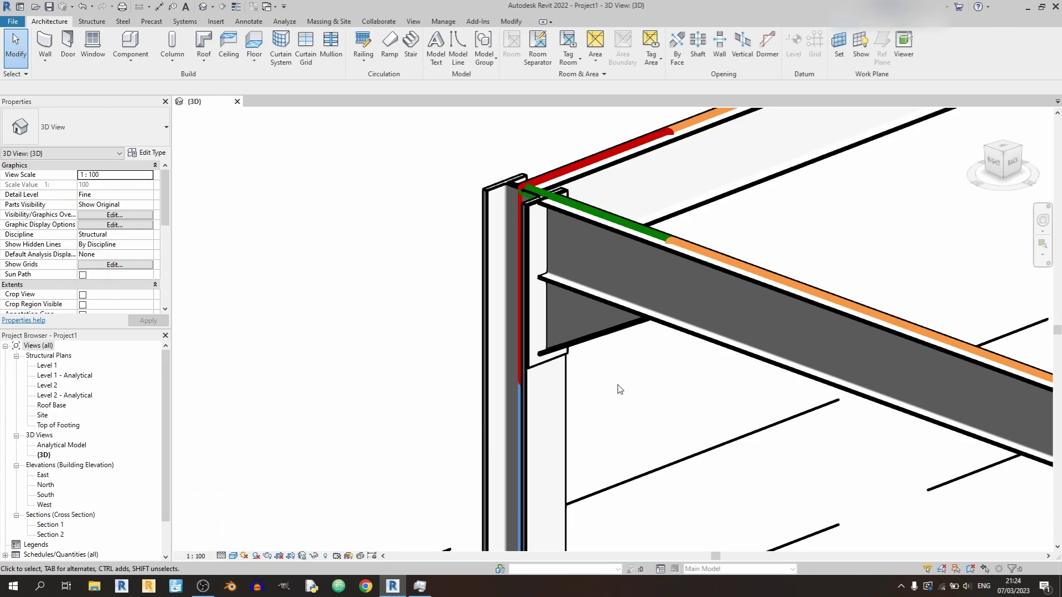
- Delete the haunch plates and the end plate at the upper beam-to-column corner
scroll(618, 387, up, 3)
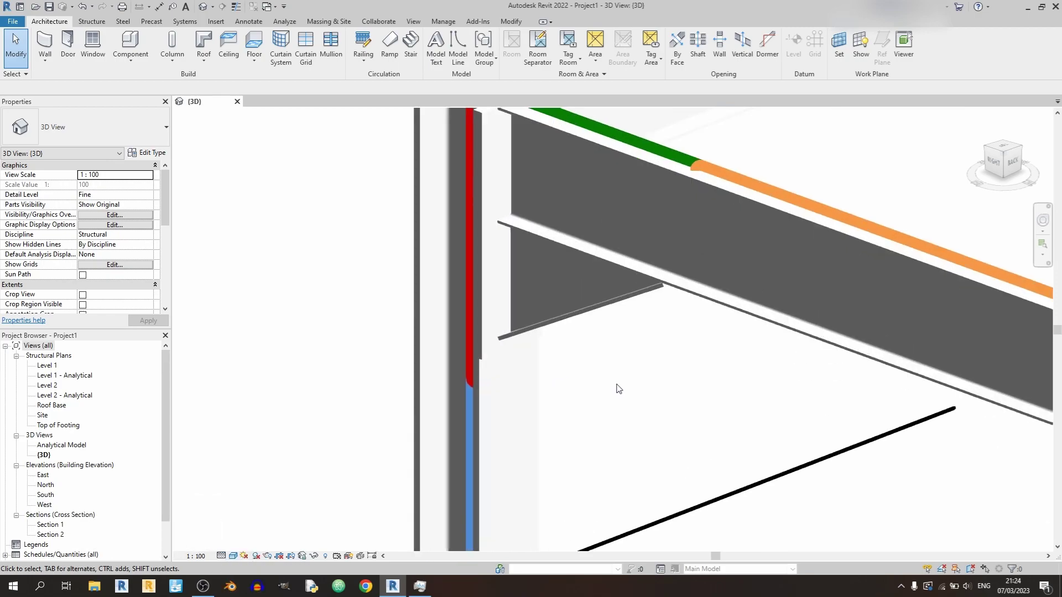
click(551, 301)
key(Delete)
click(535, 336)
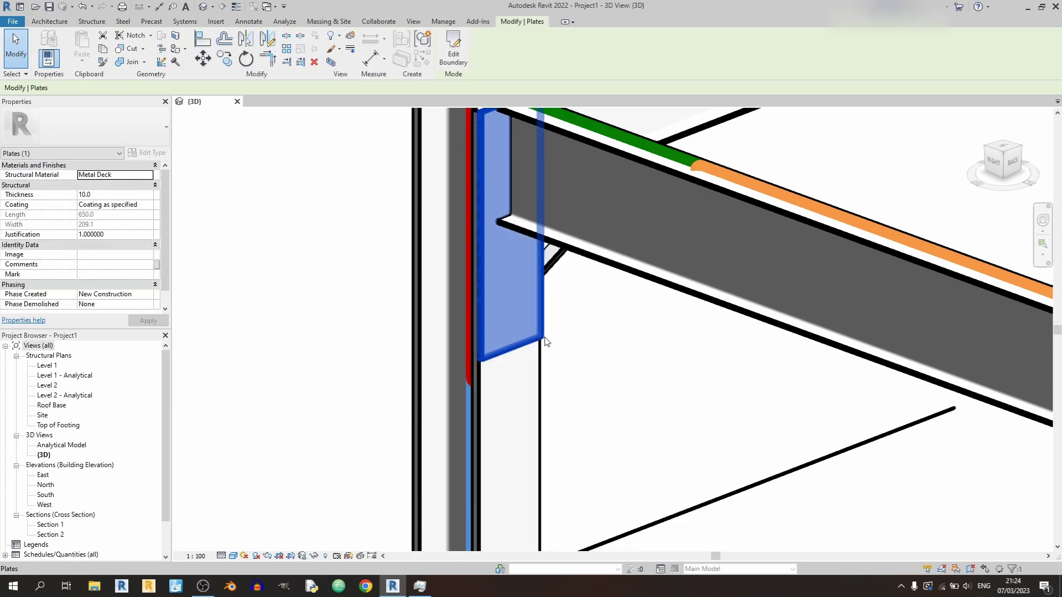
key(Delete)
scroll(635, 374, down, 2)
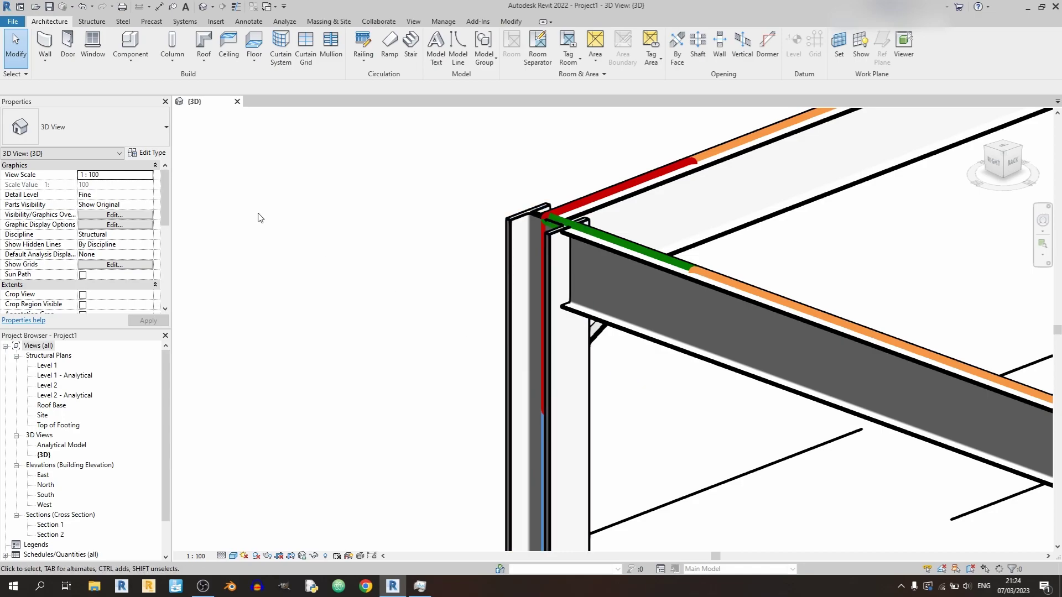
- Start a new steel plate and set its work plane to the column flange face that meets the beam end
click(124, 22)
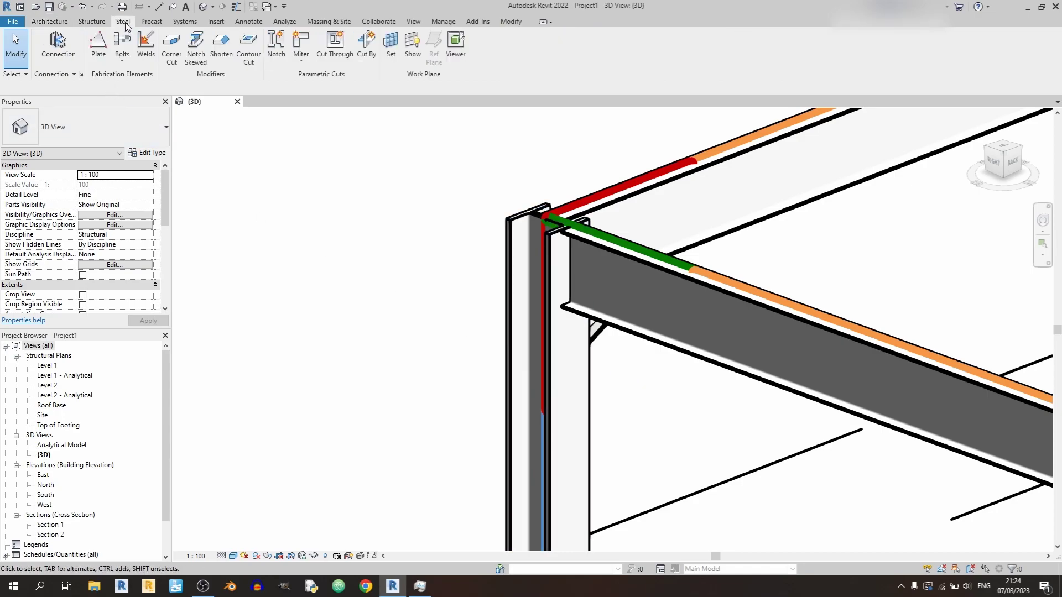
click(99, 62)
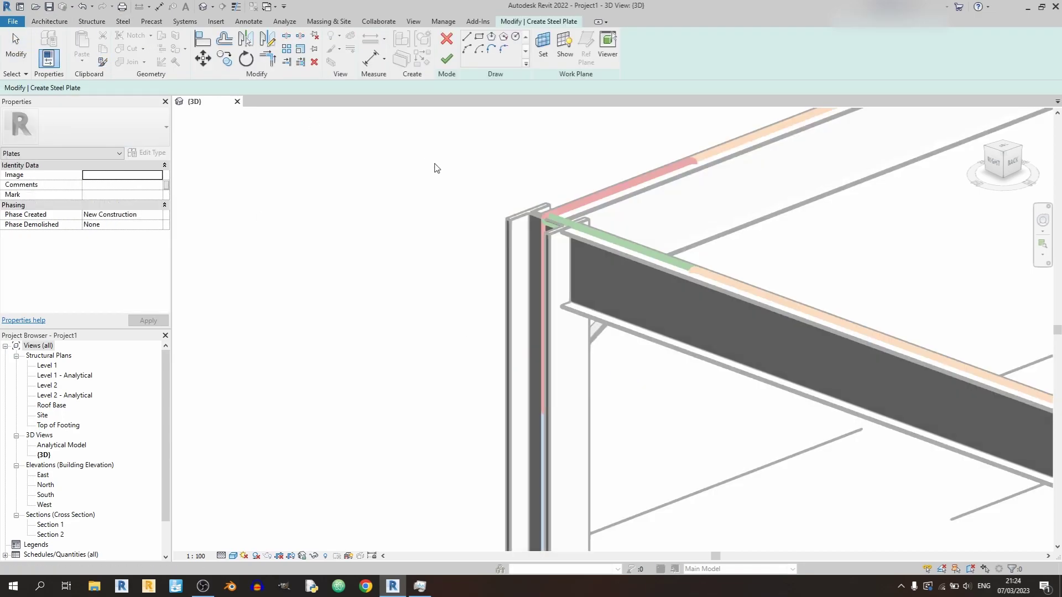
scroll(560, 272, up, 2)
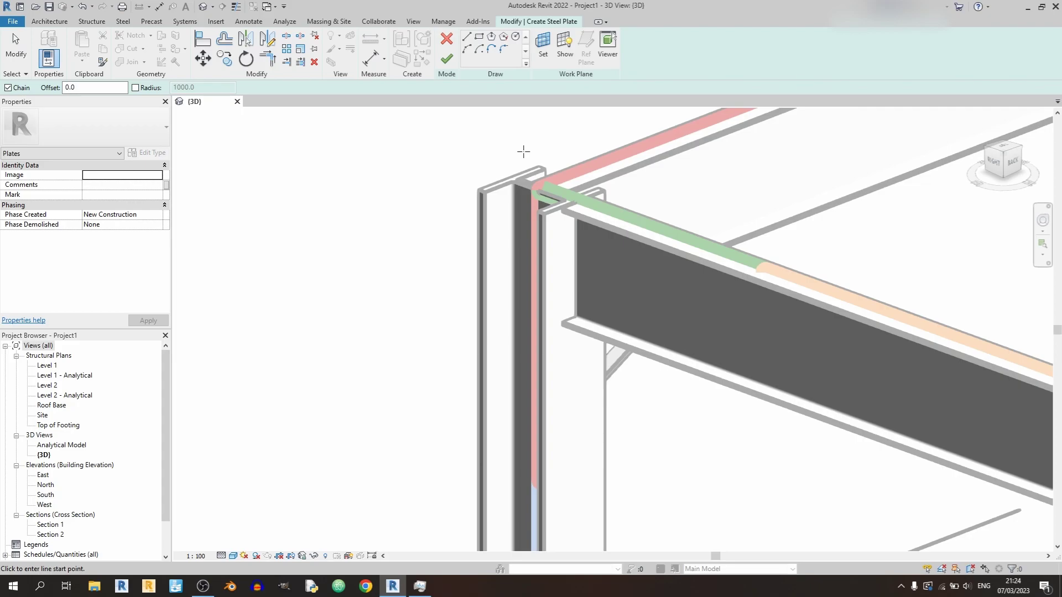
click(547, 58)
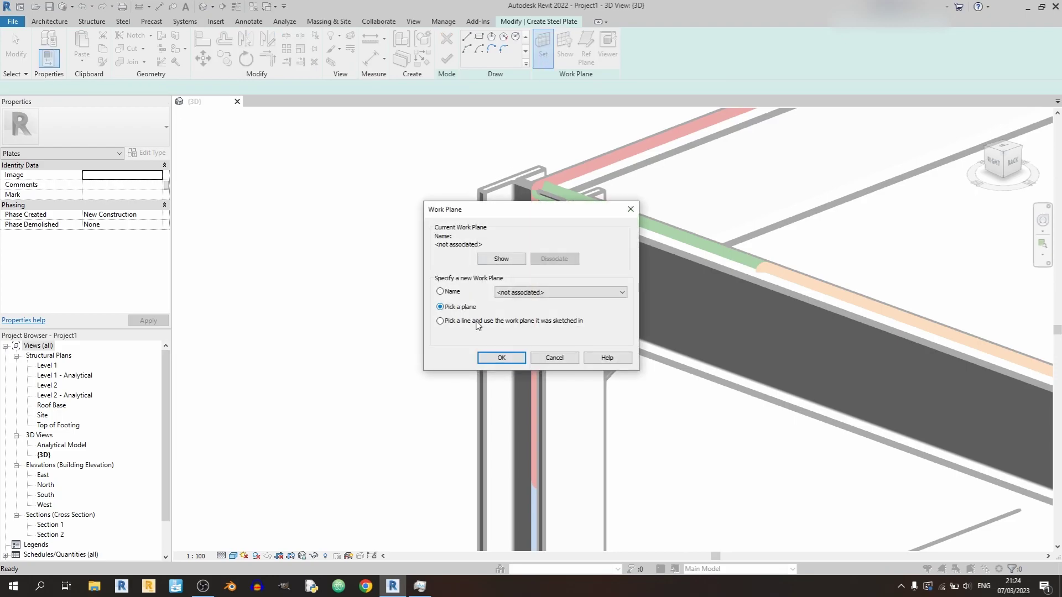
click(501, 358)
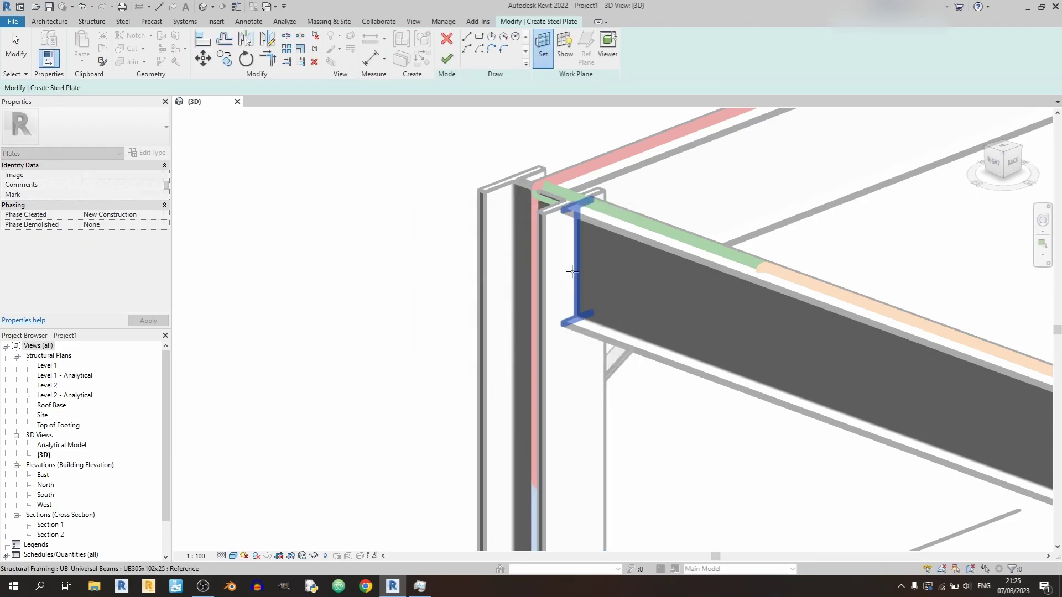
click(552, 212)
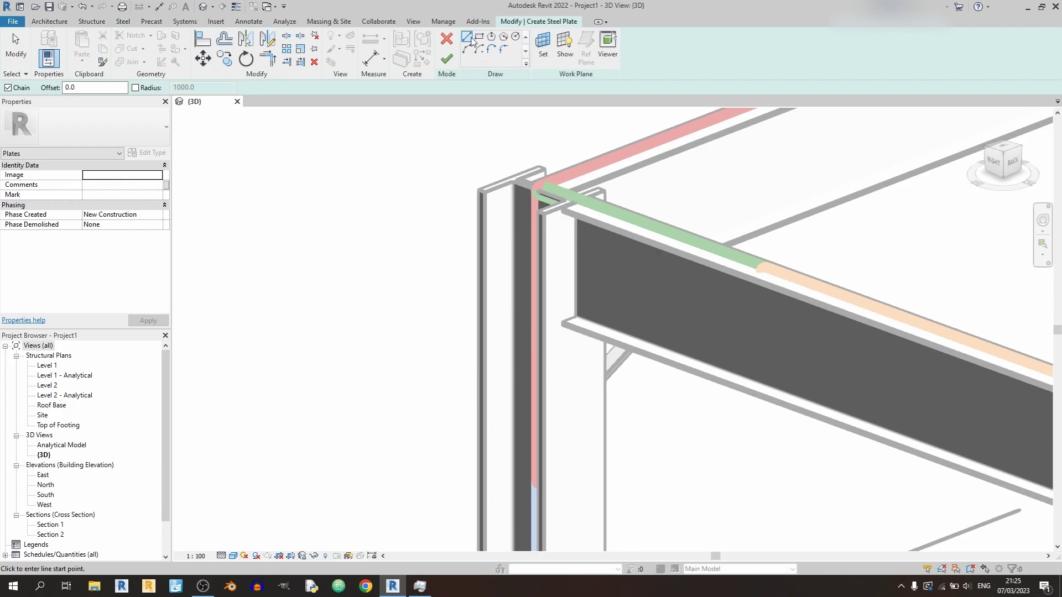
- Sketch a rectangular plate outline across the full column flange width, from the column top to below the beam
click(479, 36)
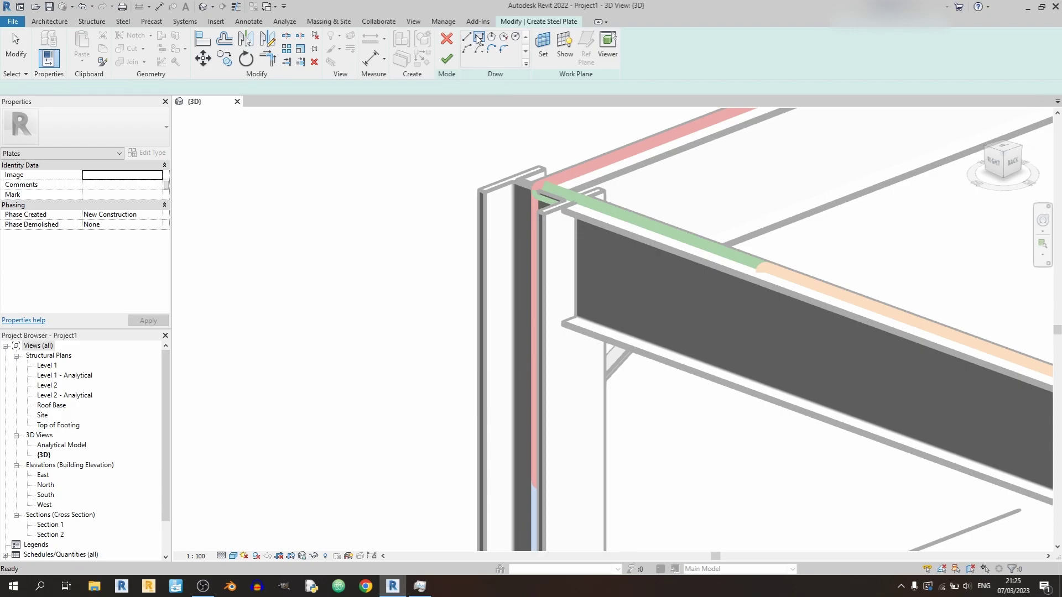
click(544, 213)
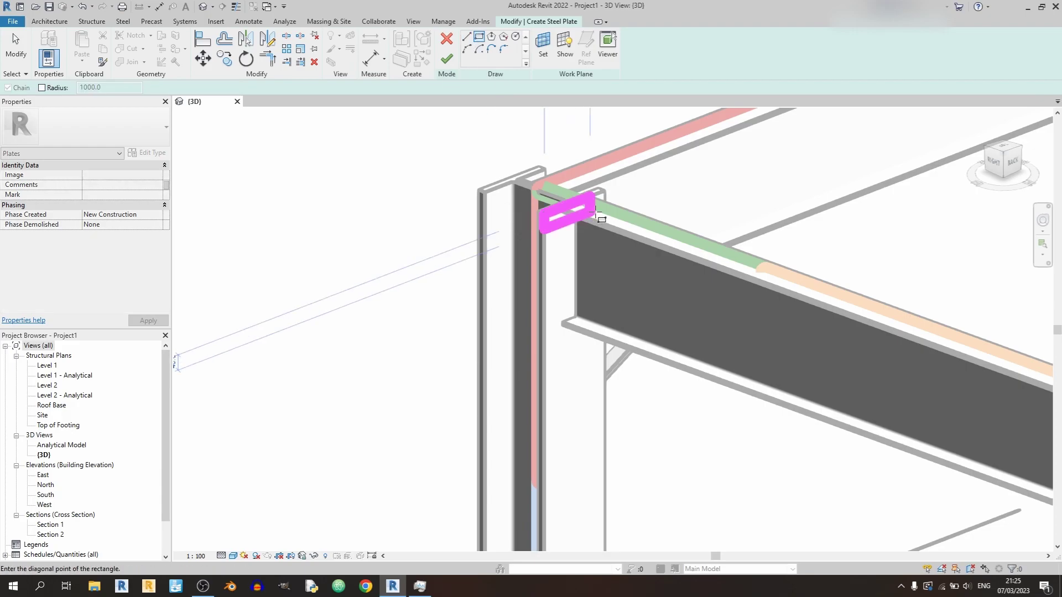
click(605, 396)
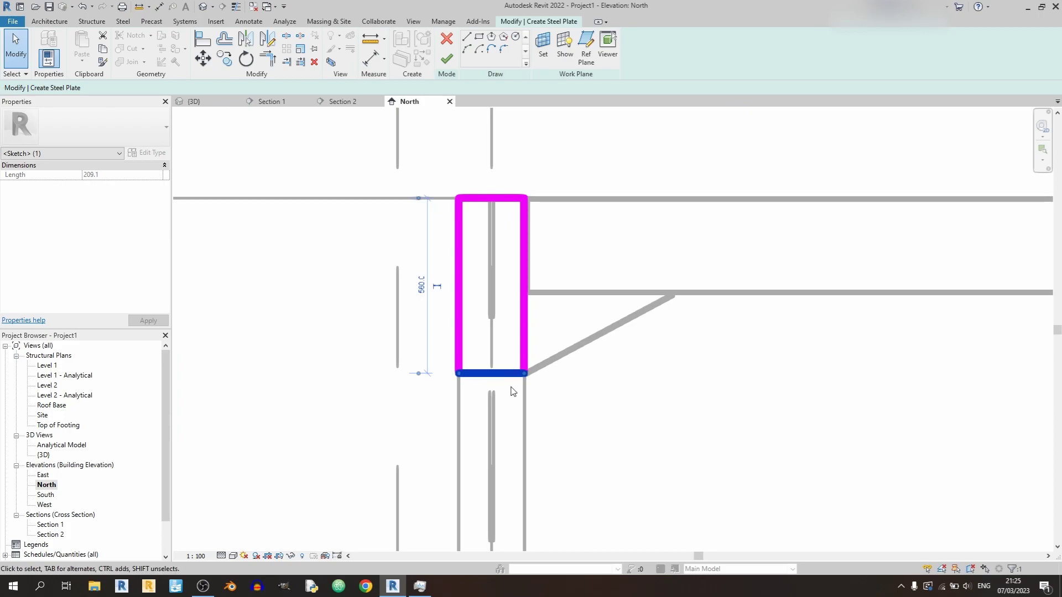
- Adjust the outline in the North elevation to the foot of the neighbouring haunch, about 560 mm high, and finish the end plate
mouse_move(500, 372)
mouse_down()
mouse_move(502, 463)
mouse_move(499, 371)
mouse_move(492, 466)
mouse_move(503, 372)
mouse_up()
click(623, 395)
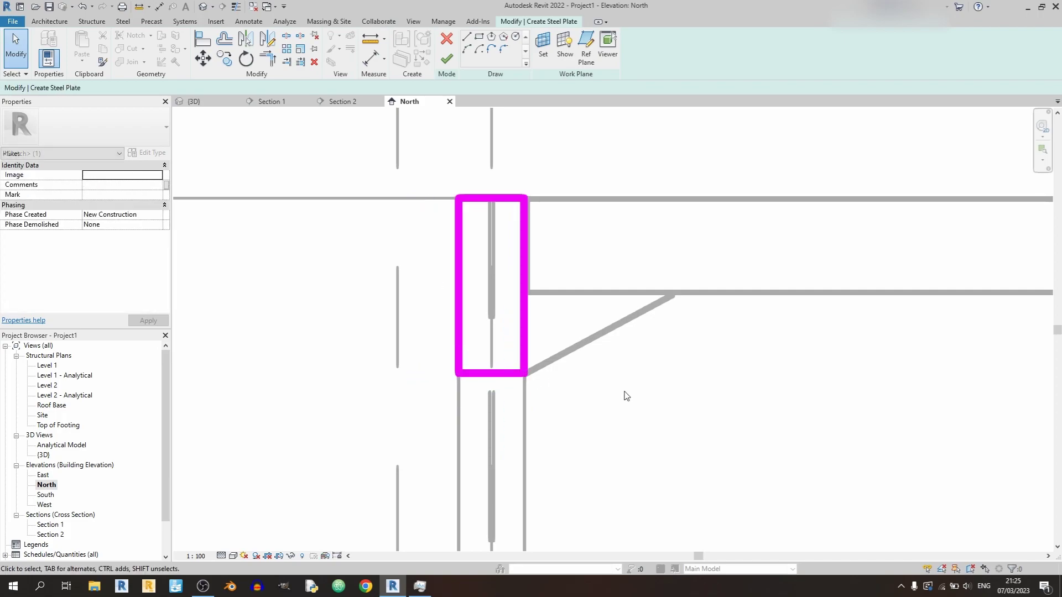
click(523, 247)
scroll(505, 206, up, 5)
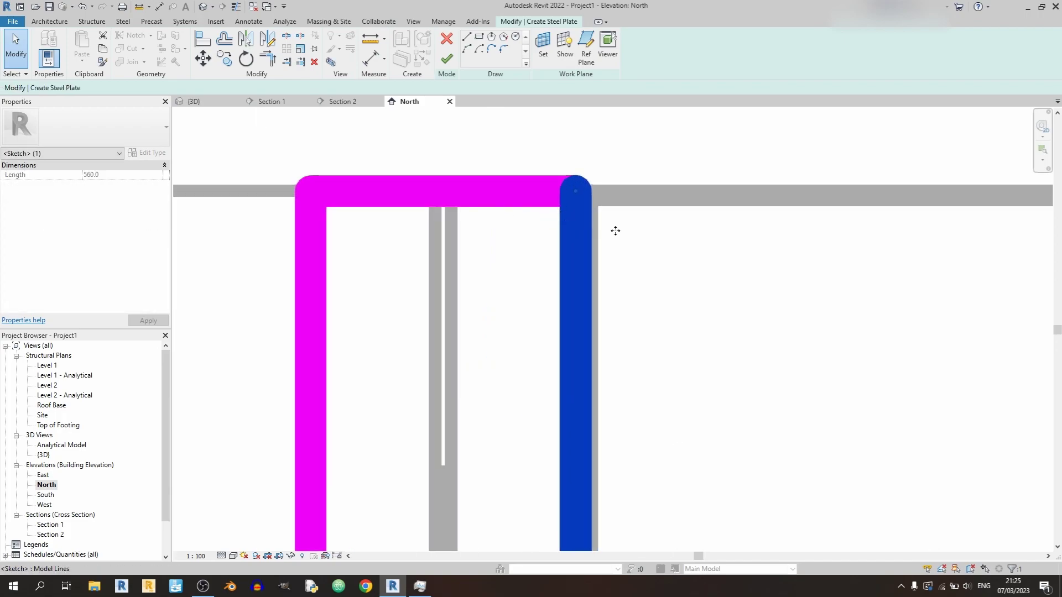
mouse_move(616, 230)
mouse_down()
mouse_move(693, 237)
mouse_move(552, 236)
mouse_move(593, 248)
mouse_move(579, 249)
mouse_up()
click(656, 173)
scroll(647, 172, down, 4)
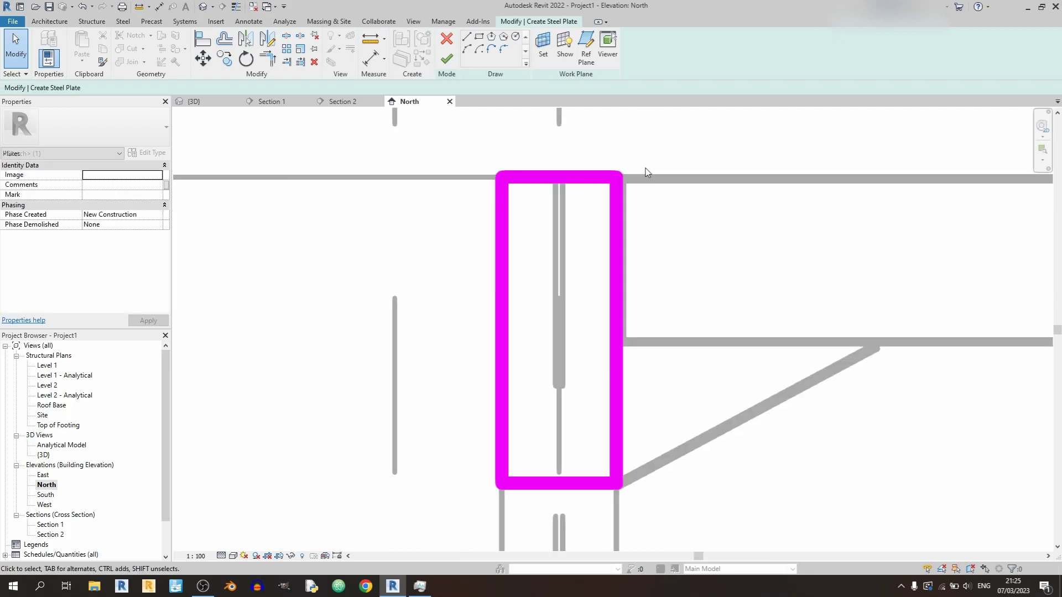
scroll(646, 182, down, 3)
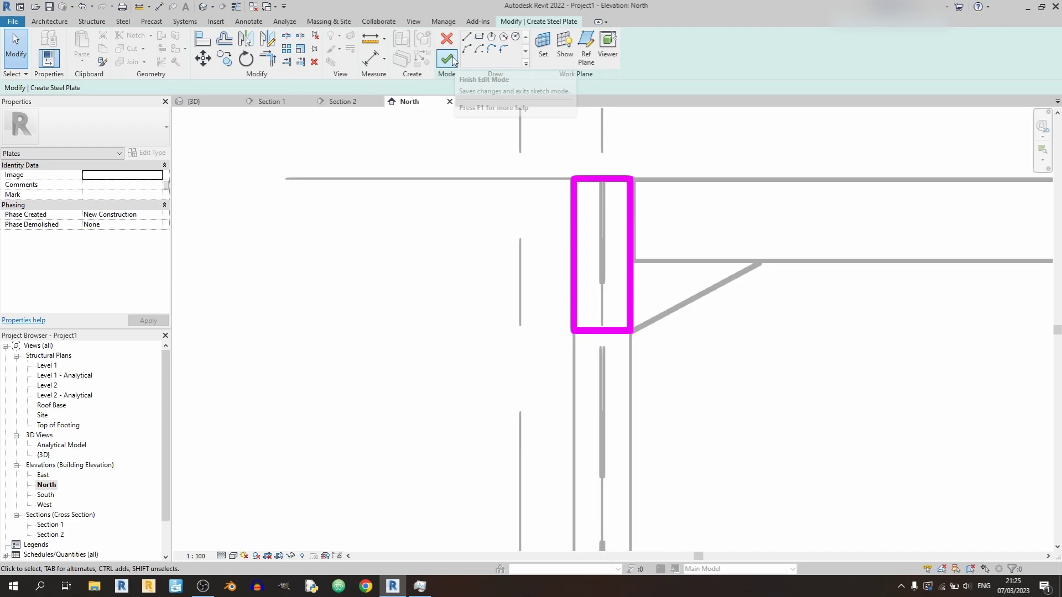
click(448, 59)
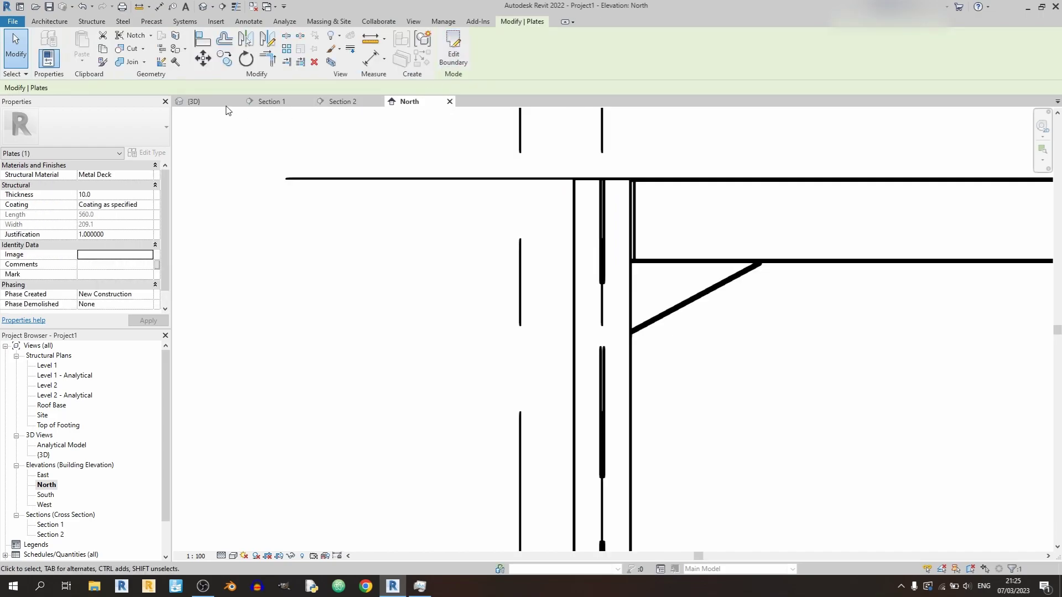
- Set the new end plate's thickness to 20 mm in the 3D view and inspect it against the column flange
click(194, 101)
scroll(569, 195, up, 3)
shift+middle_drag(569, 195, 612, 265)
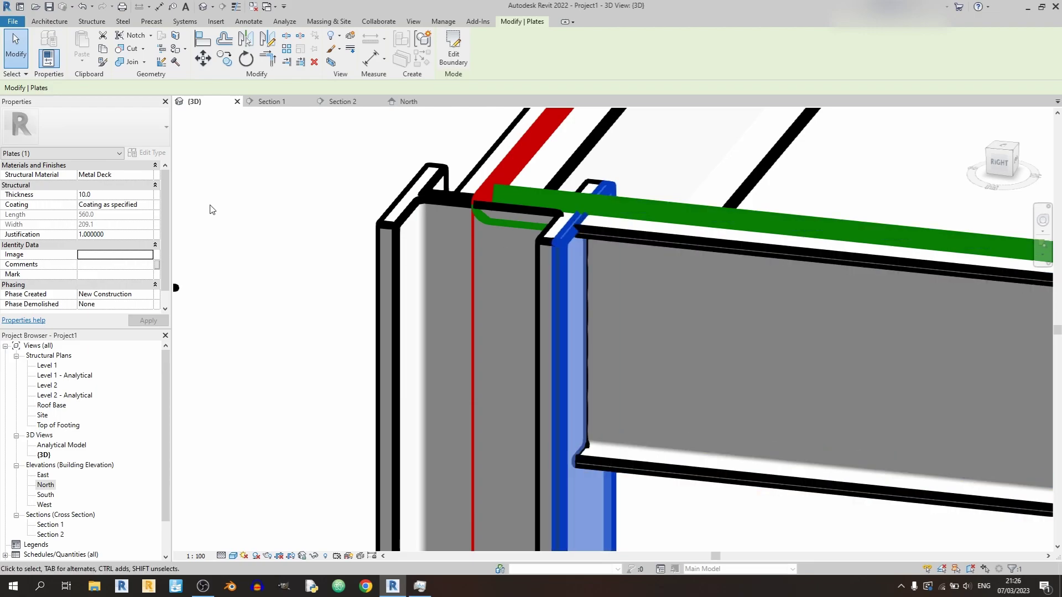
click(237, 201)
click(569, 260)
key(Return)
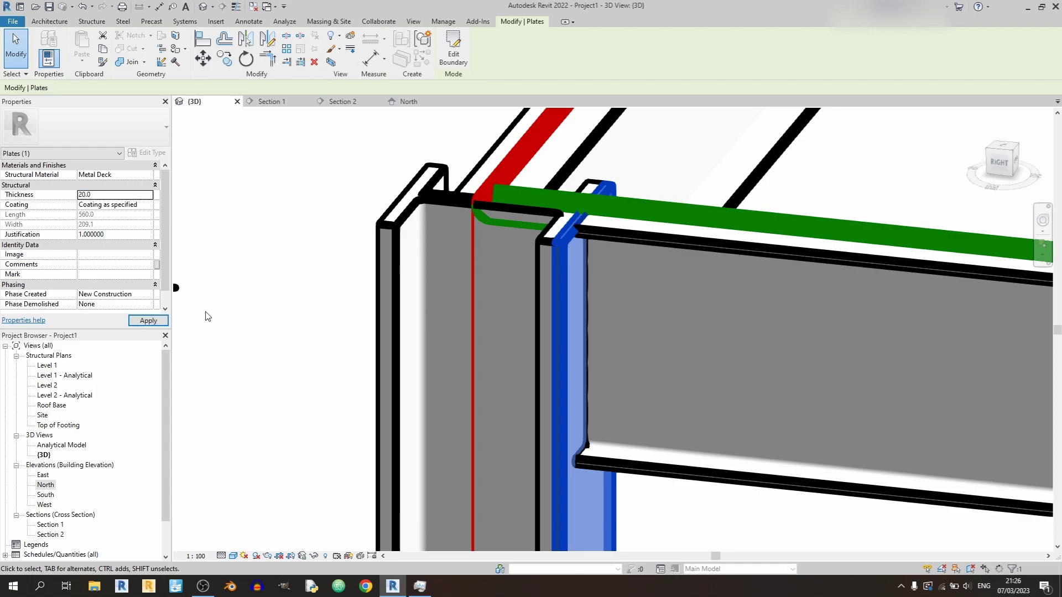
scroll(619, 246, up, 3)
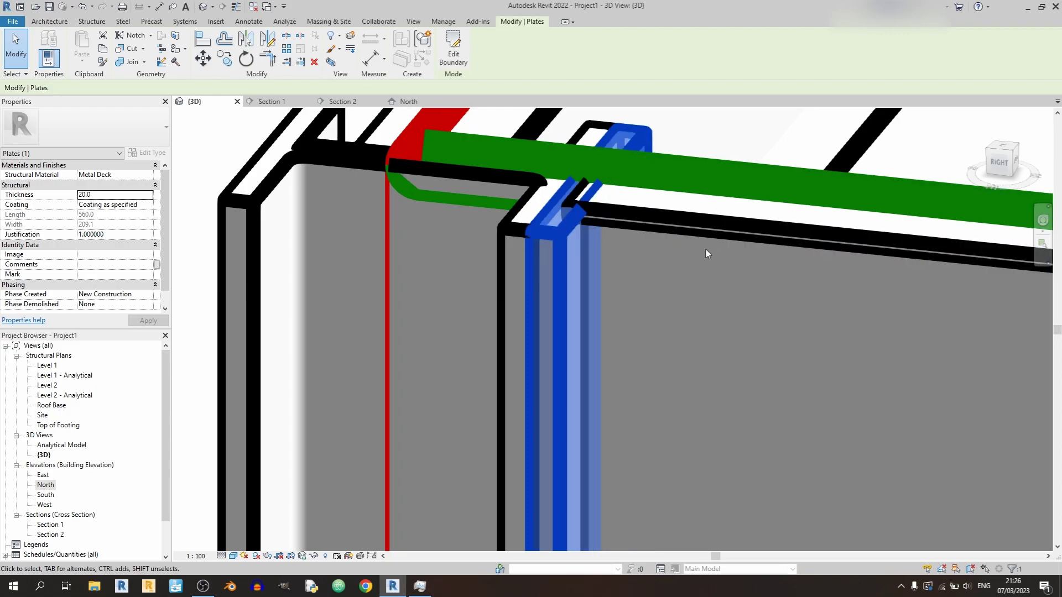
scroll(183, 190, down, 1)
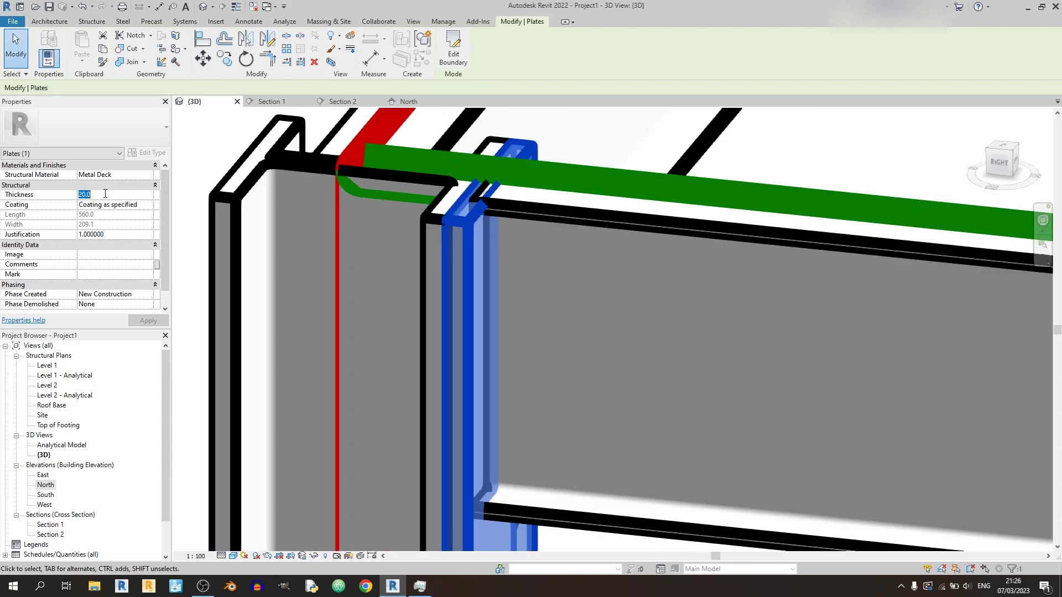
- Set the end plate's thickness back to 10 mm and apply it
click(105, 193)
text(10.0)
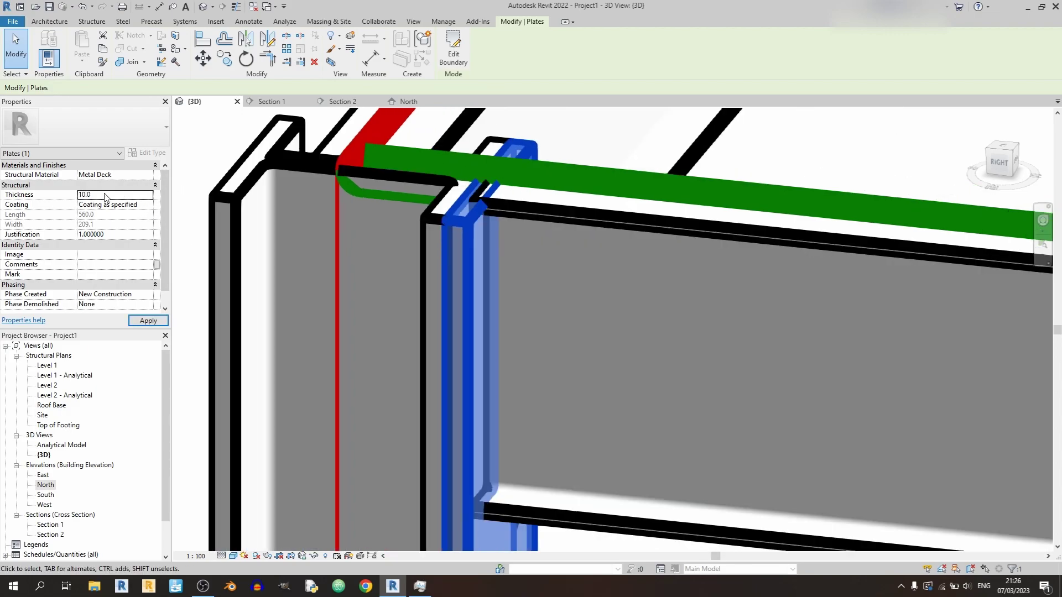
click(155, 318)
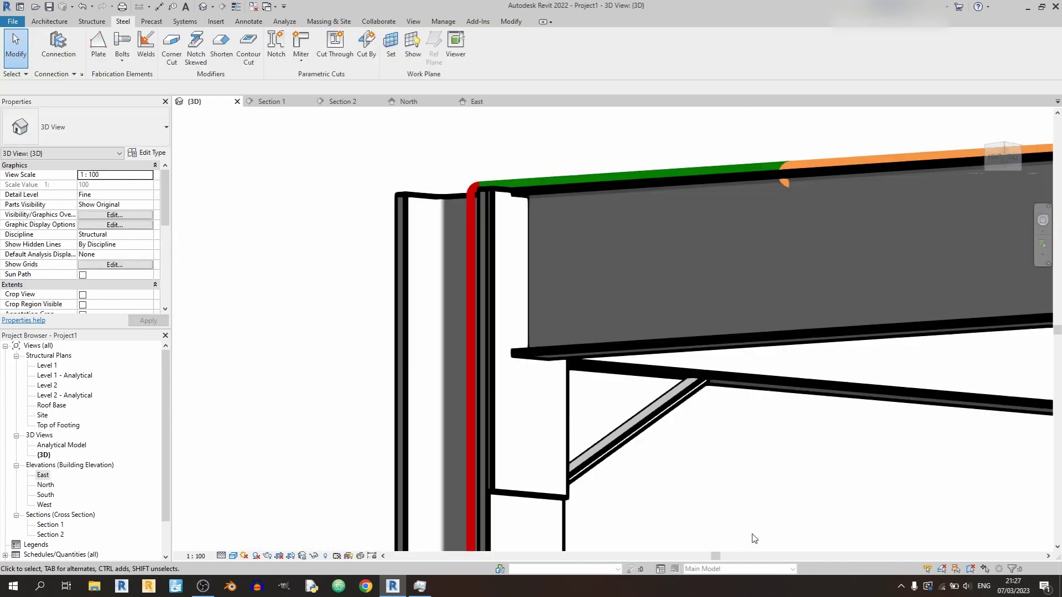
- Start another steel plate and set its work plane by picking a plane on the upper beam near the column
click(549, 497)
click(791, 501)
click(97, 50)
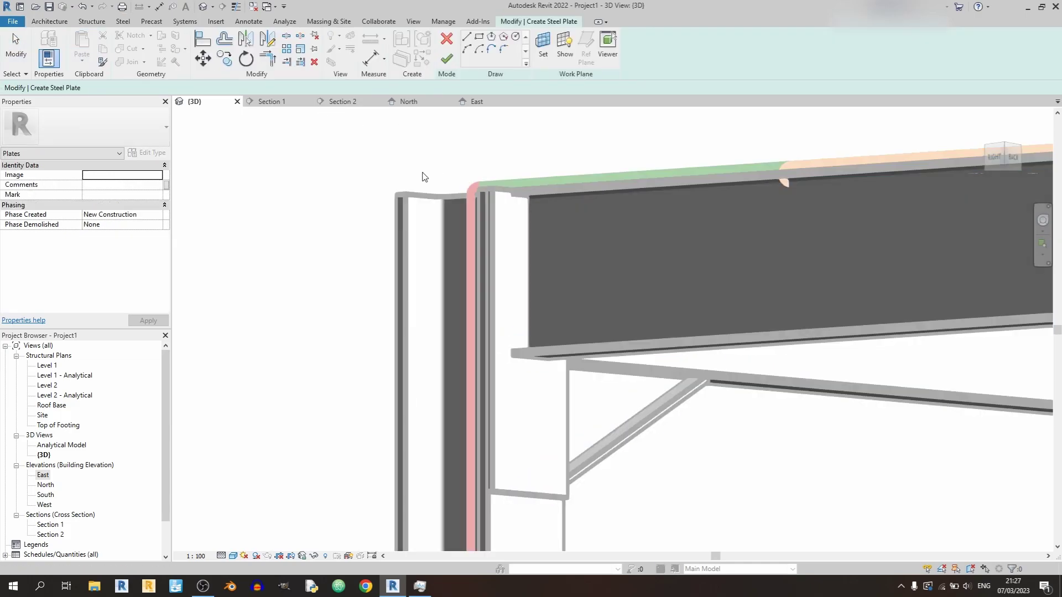
click(543, 55)
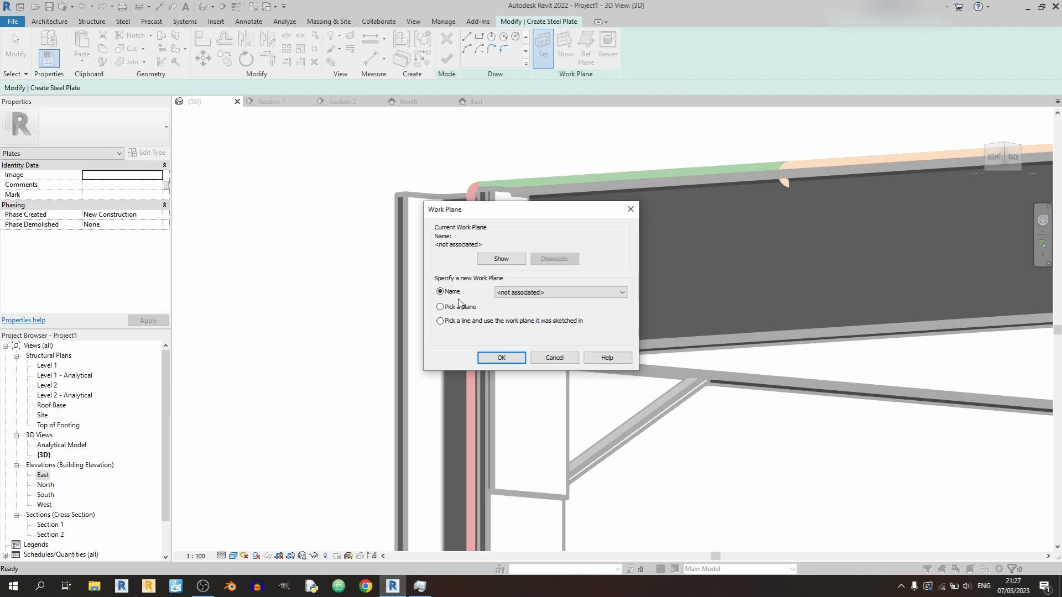
click(498, 361)
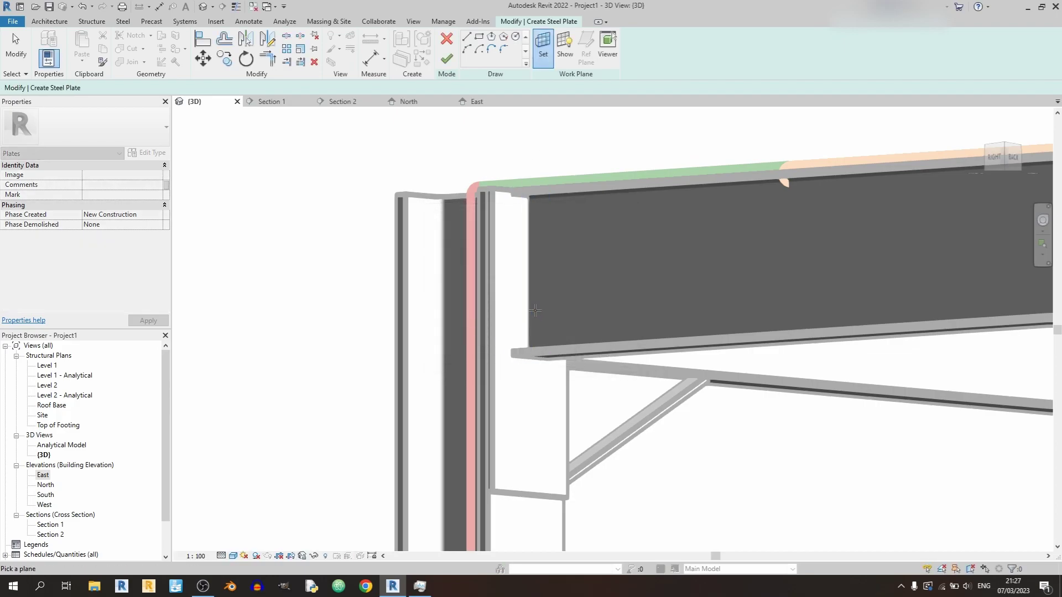
click(526, 260)
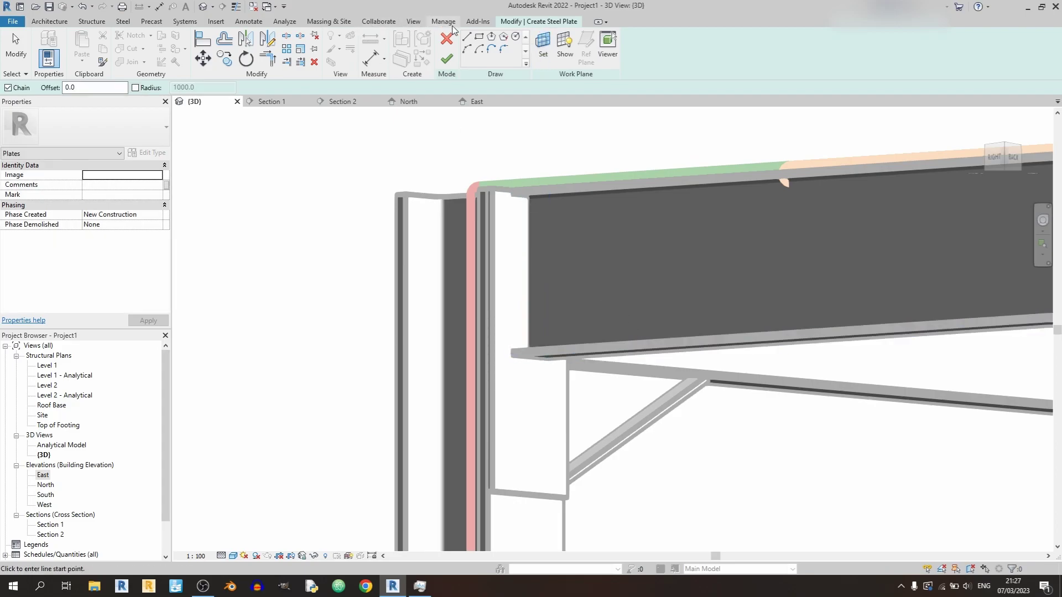
- Sketch a closed triangular haunch outline under the beam, about 790 mm along its underside and running down the end plate
click(466, 38)
shift+middle_drag(543, 371, 520, 343)
scroll(529, 361, up, 2)
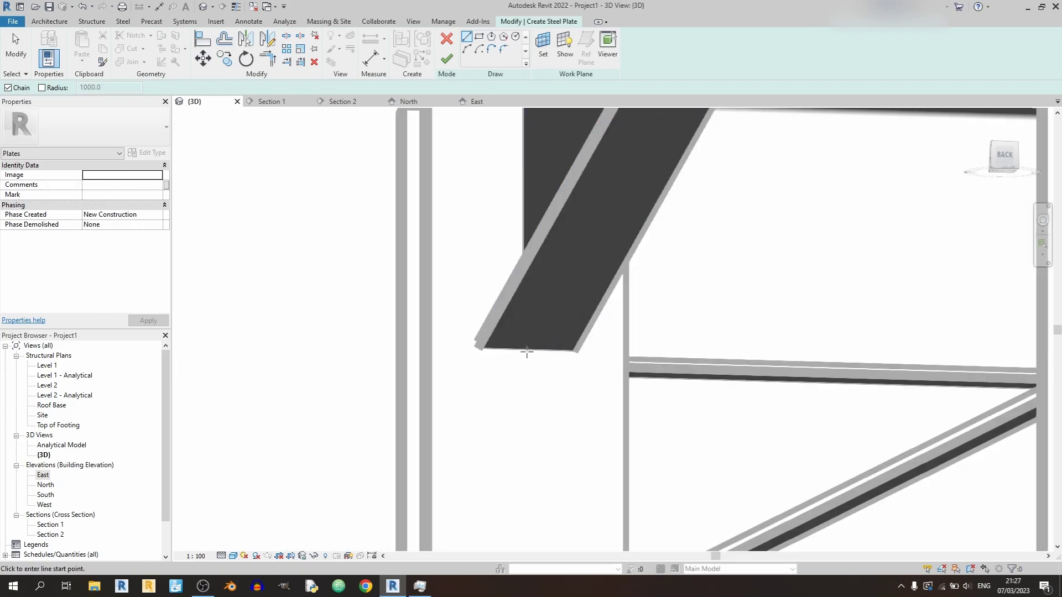
click(525, 350)
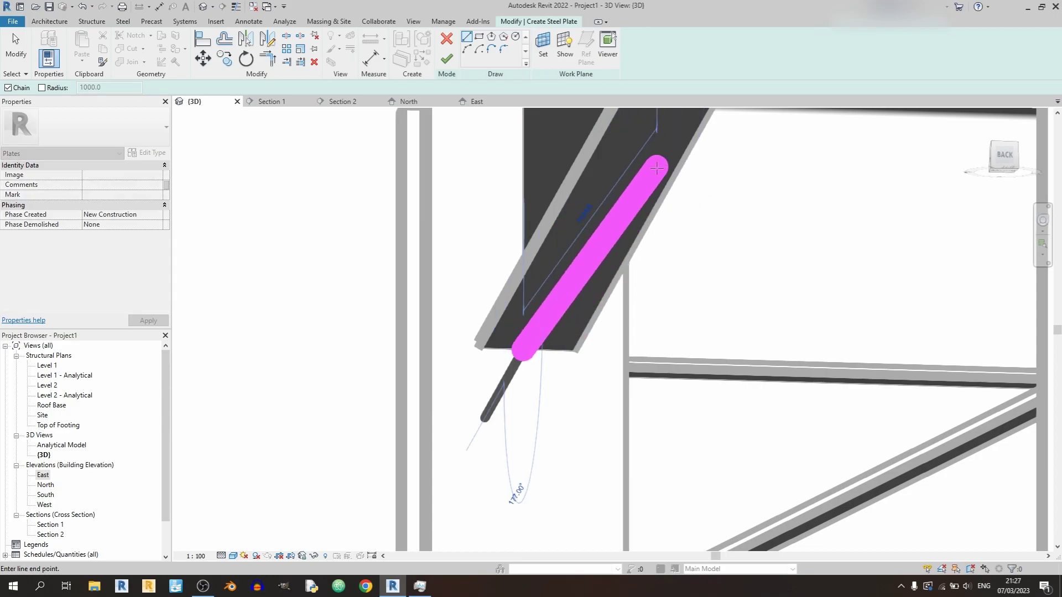
shift+middle_drag(657, 167, 578, 224)
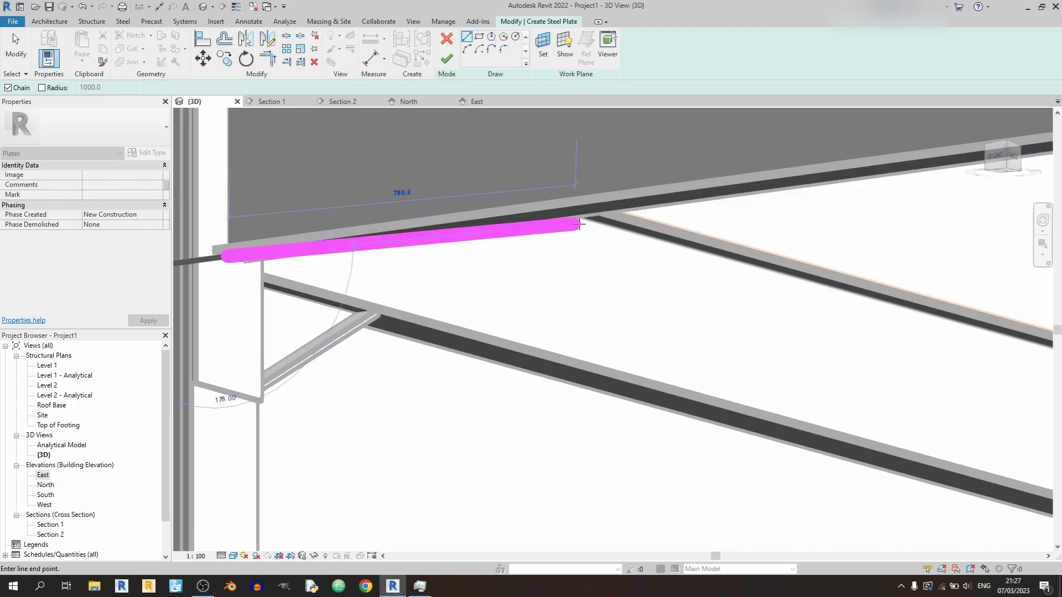
click(579, 217)
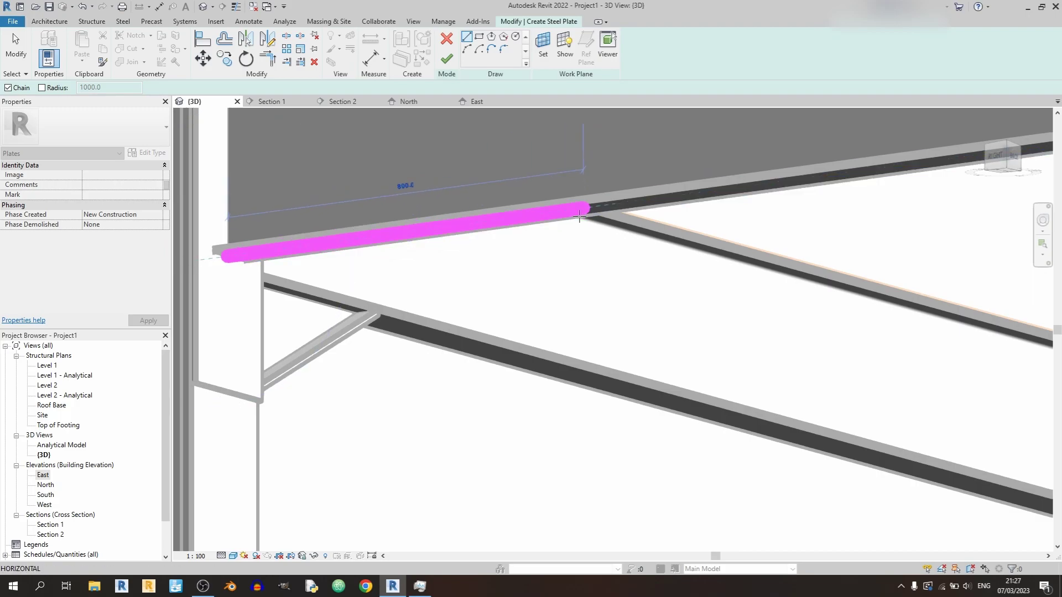
click(226, 394)
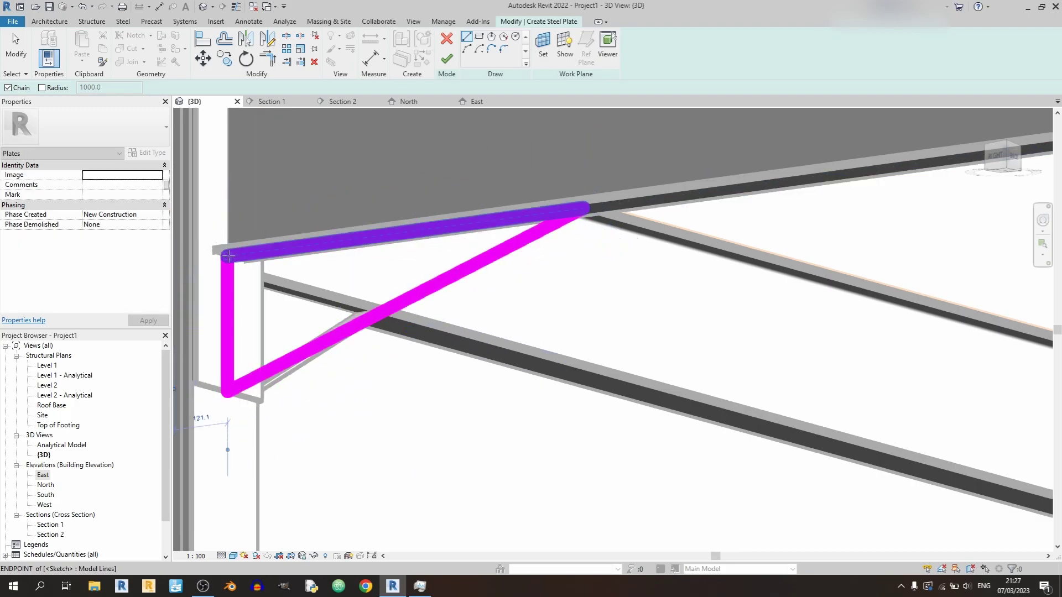
click(227, 258)
key(Escape)
key(Escape)
- In the East elevation, lengthen the haunch outline's vertical edge down the end plate and delete the horizontal and sloping edges
click(477, 102)
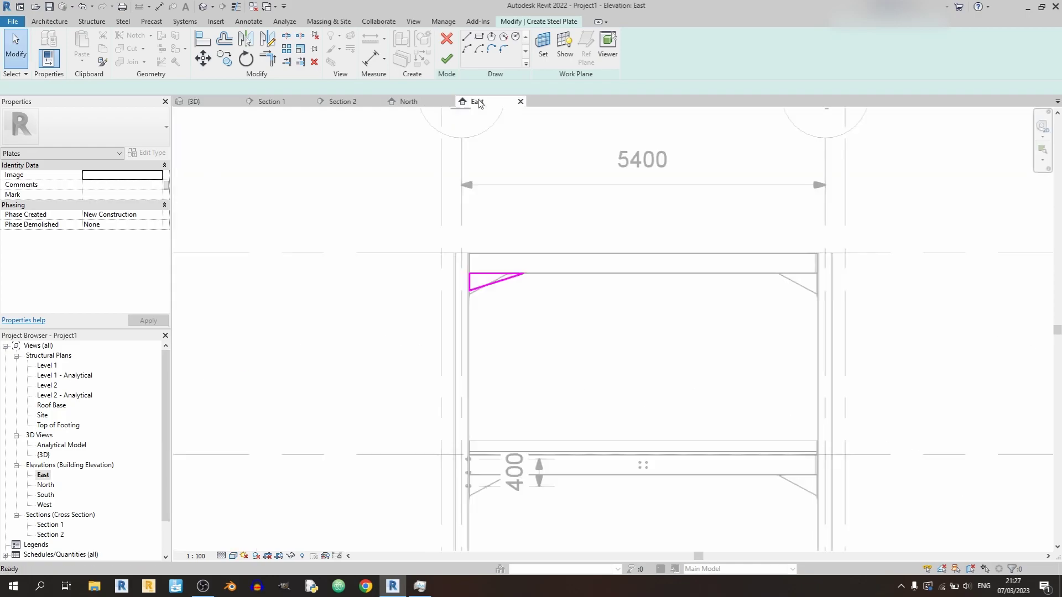
scroll(471, 283, up, 5)
click(466, 281)
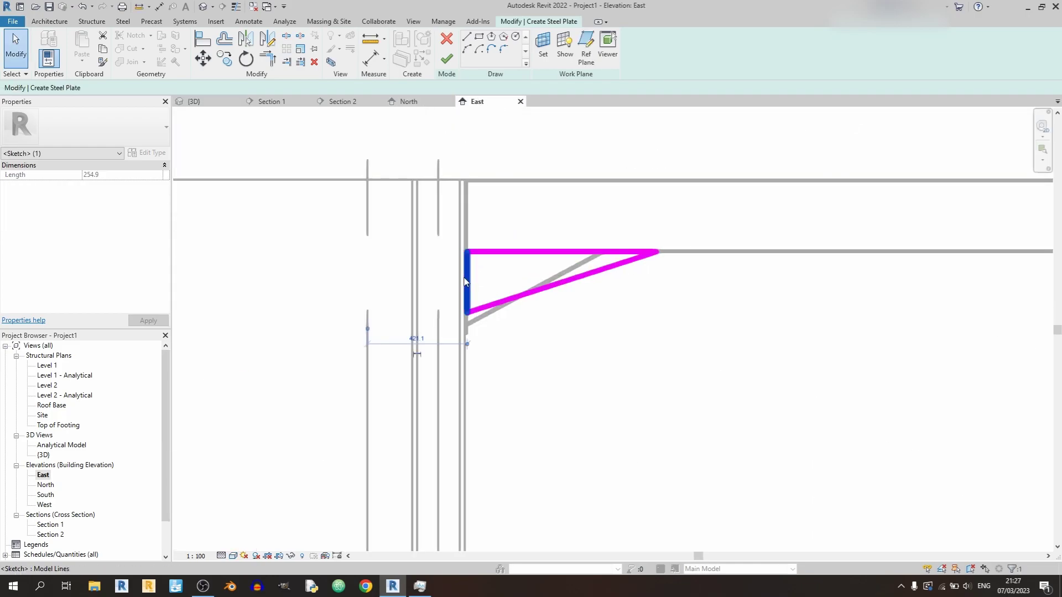
drag(469, 316, 466, 342)
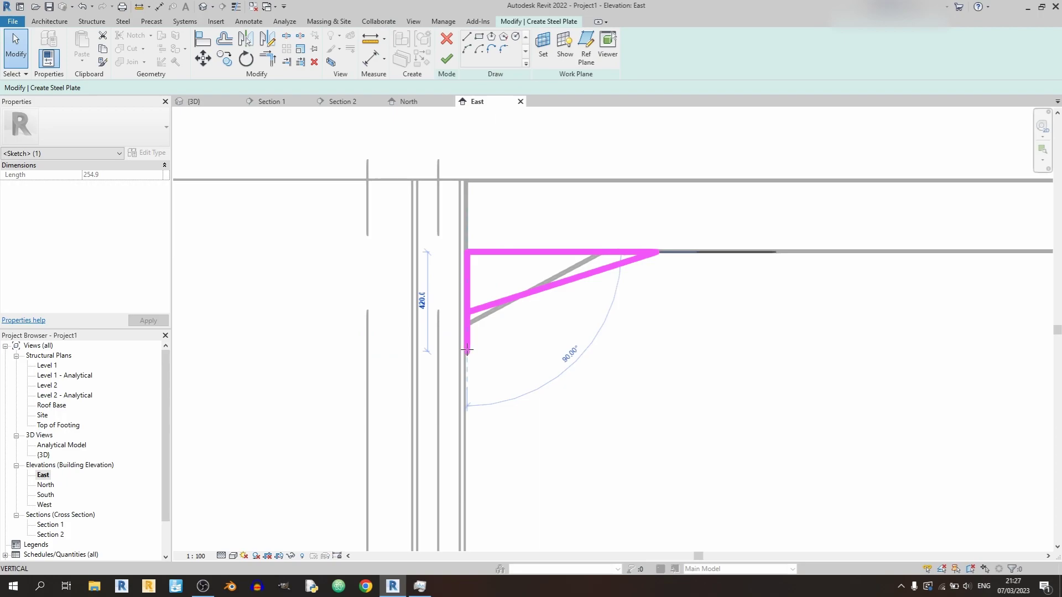
click(526, 251)
mouse_move(525, 250)
mouse_down()
mouse_move(628, 367)
mouse_move(586, 320)
mouse_move(578, 256)
mouse_move(545, 255)
mouse_up()
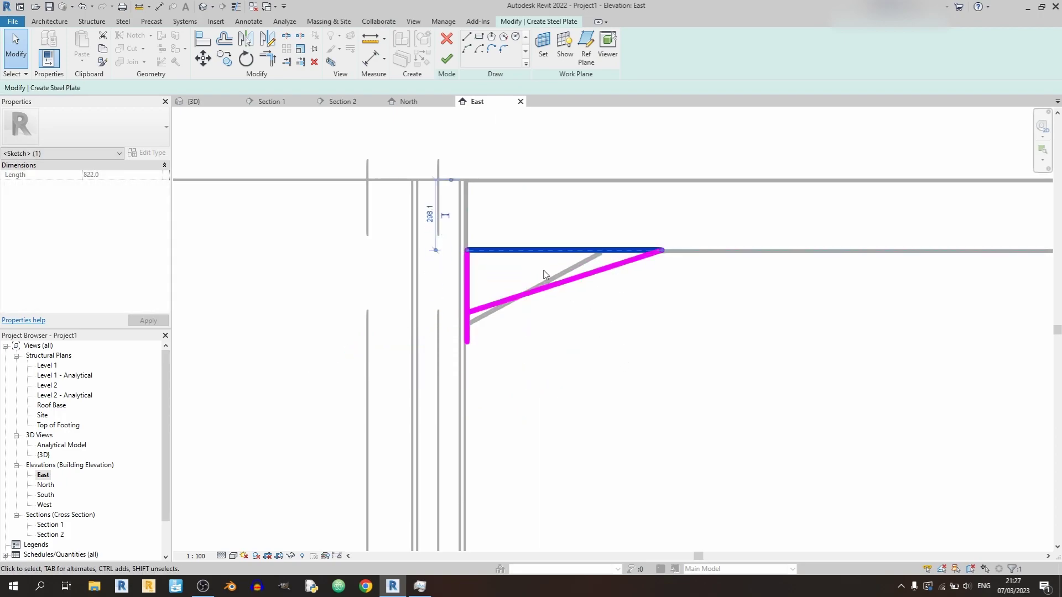
key(Delete)
click(591, 274)
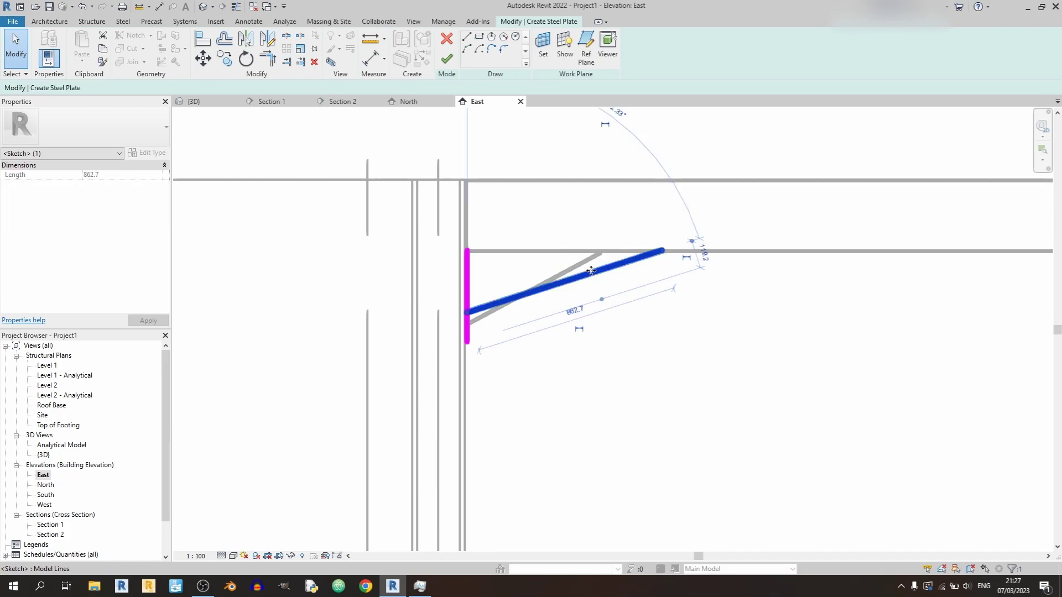
key(Delete)
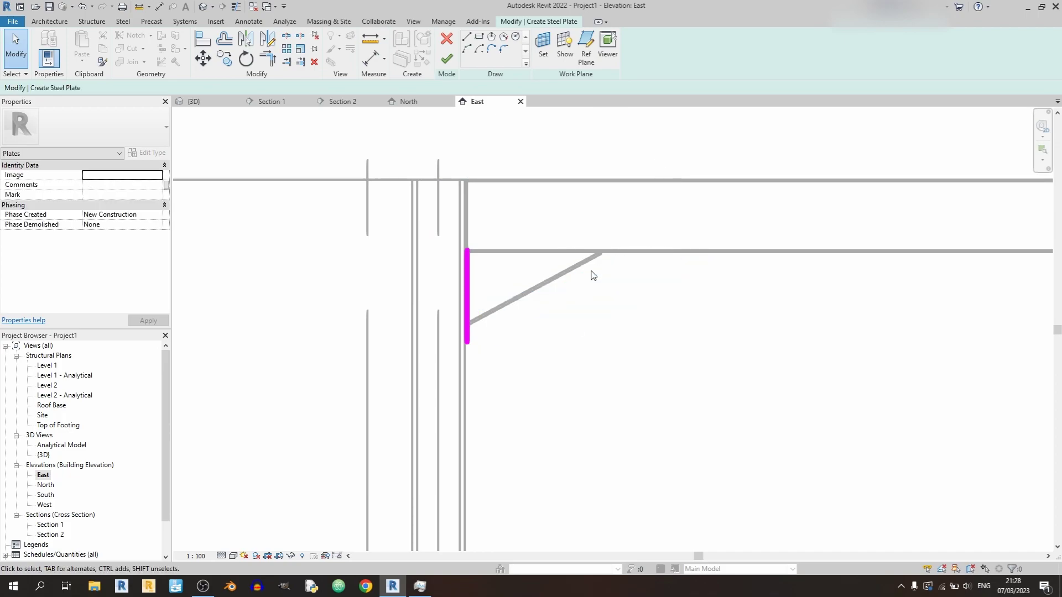
- Complete the triangular outline along the beam's underside and the haunch visible behind it, and finish the plate
click(468, 267)
scroll(470, 261, up, 5)
mouse_move(460, 227)
mouse_down()
mouse_move(459, 249)
mouse_move(459, 227)
mouse_up()
scroll(527, 342, down, 3)
drag(488, 460, 488, 423)
scroll(829, 332, up, 3)
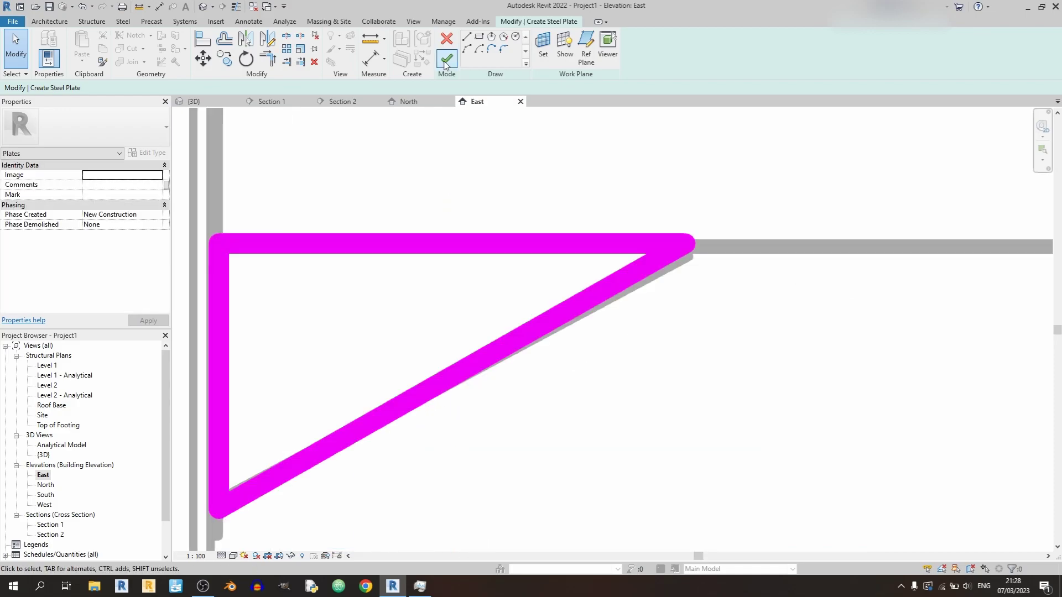
click(447, 59)
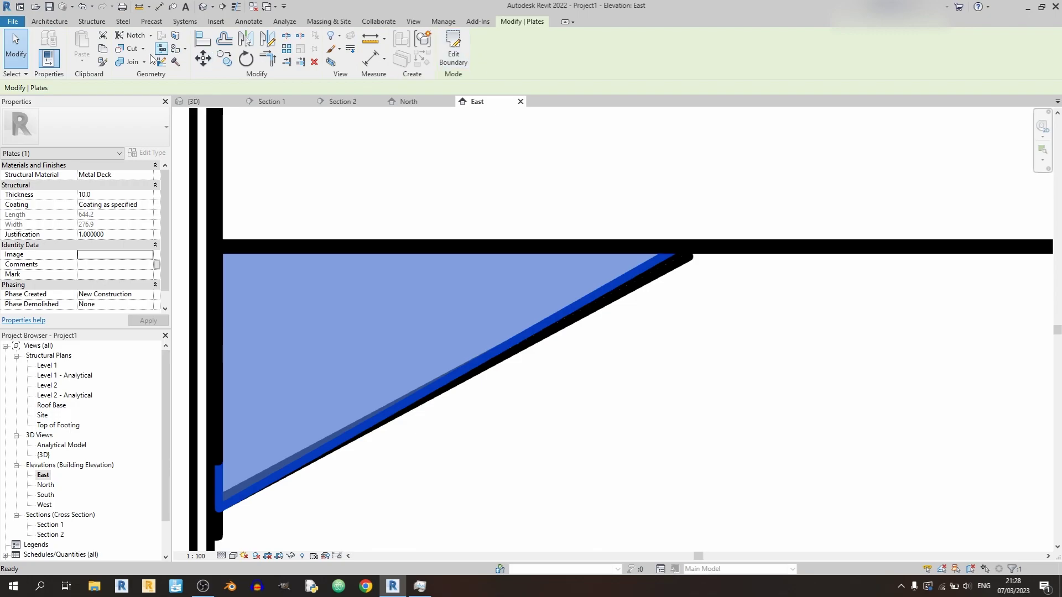
- Check the haunch plate in the 3D view and open the end plate's boundary for editing in the North elevation
click(200, 102)
scroll(503, 274, down, 1)
shift+middle_drag(503, 275, 484, 359)
click(483, 364)
scroll(385, 286, up, 3)
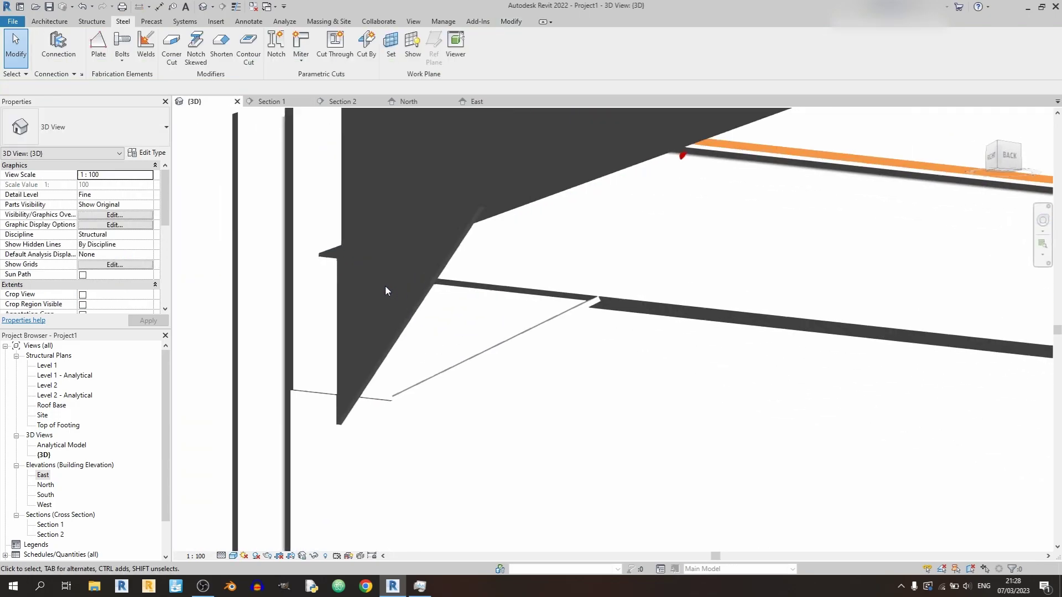
middle_drag(412, 384, 526, 460)
shift+middle_drag(460, 464, 487, 487)
click(395, 464)
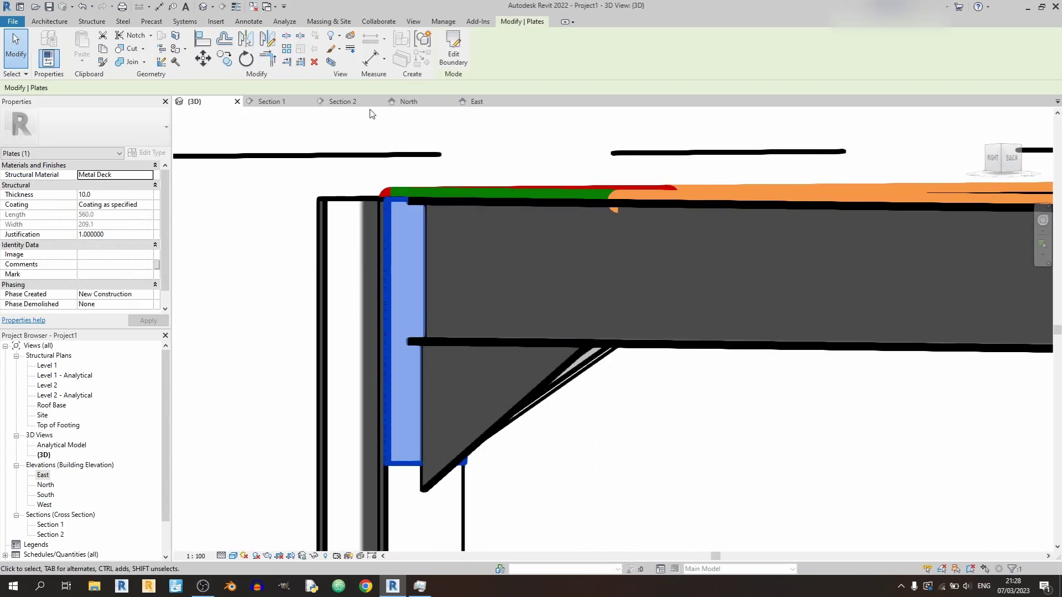
click(453, 47)
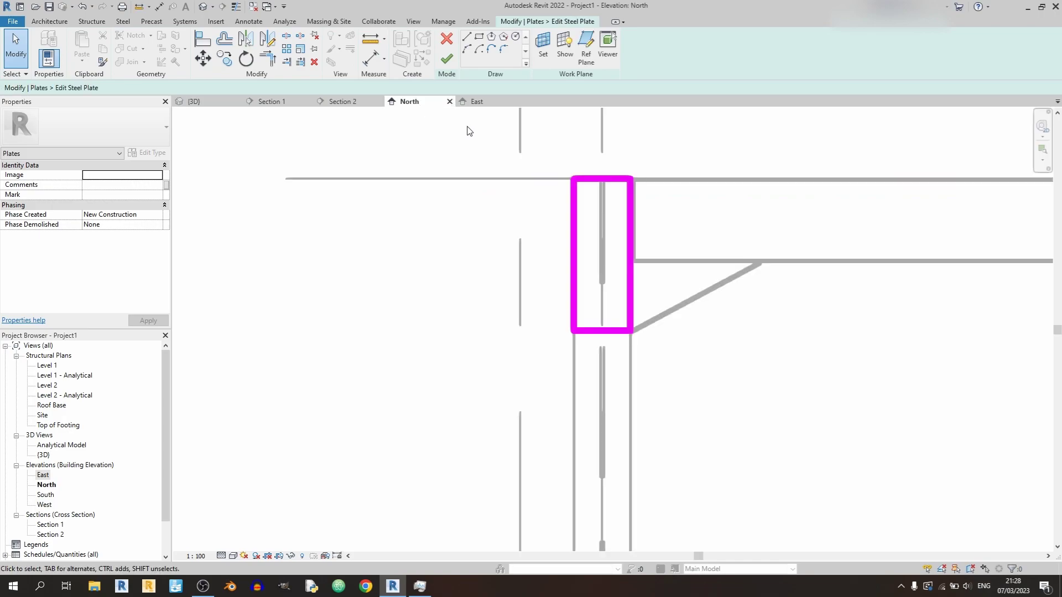
- Lower the end plate's bottom edge to make the plate 700 mm long, finish the boundary and return to the 3D view
click(600, 331)
mouse_move(600, 331)
mouse_down()
mouse_move(595, 381)
mouse_move(611, 381)
mouse_up()
scroll(614, 398, up, 3)
click(456, 188)
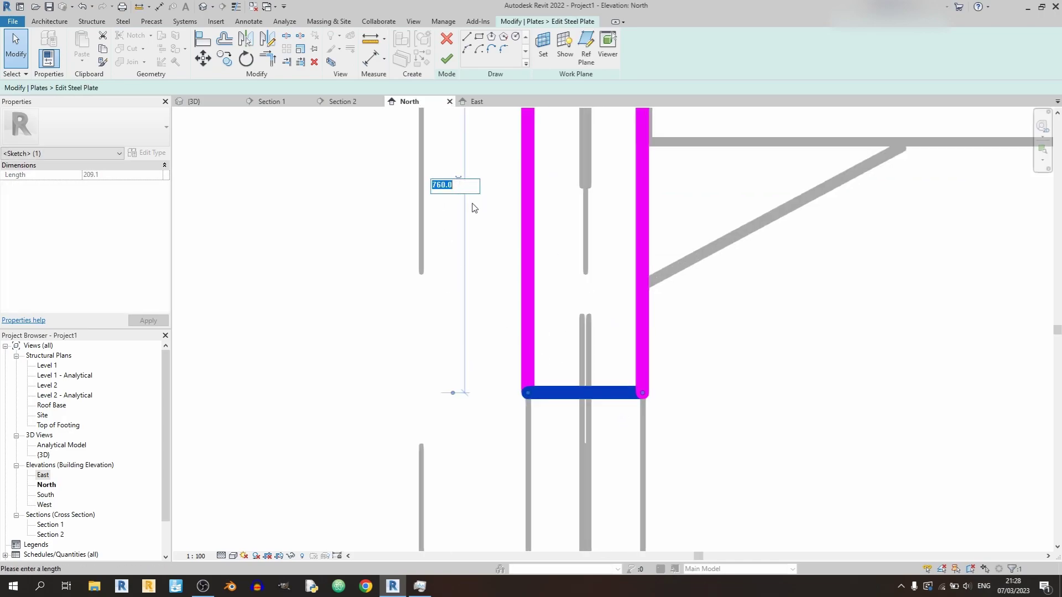
key(Return)
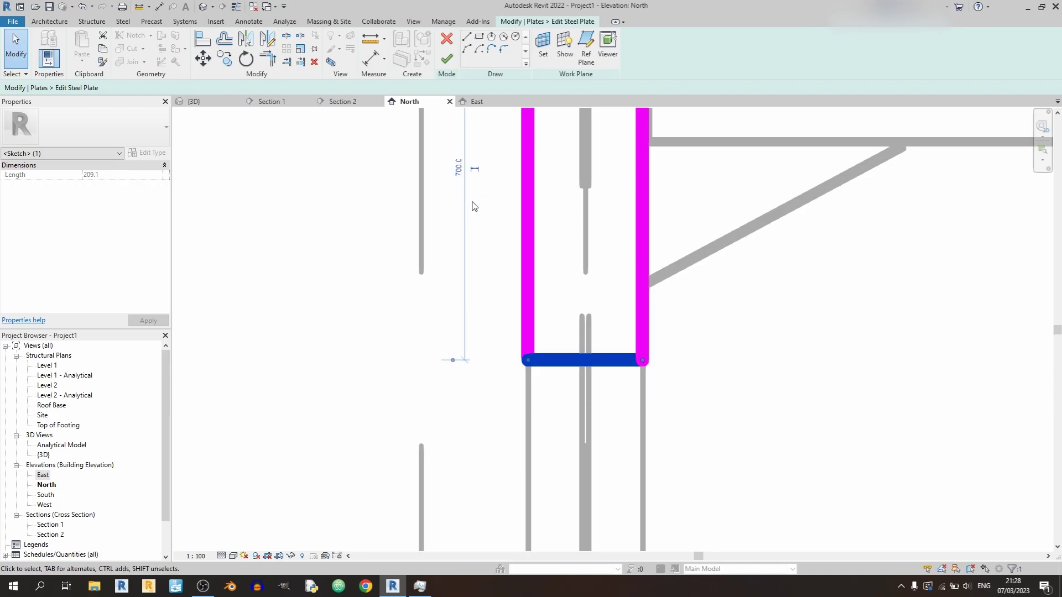
click(442, 65)
click(194, 102)
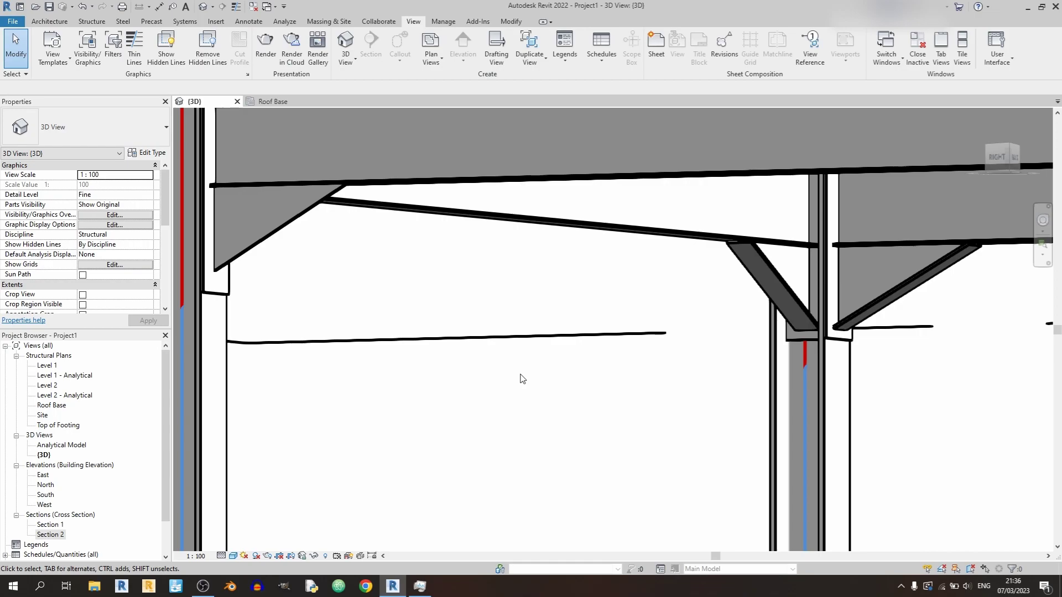
- Compare the new haunch plate with the sloping flange plate of the neighbouring haunch connection in the 3D view
click(299, 210)
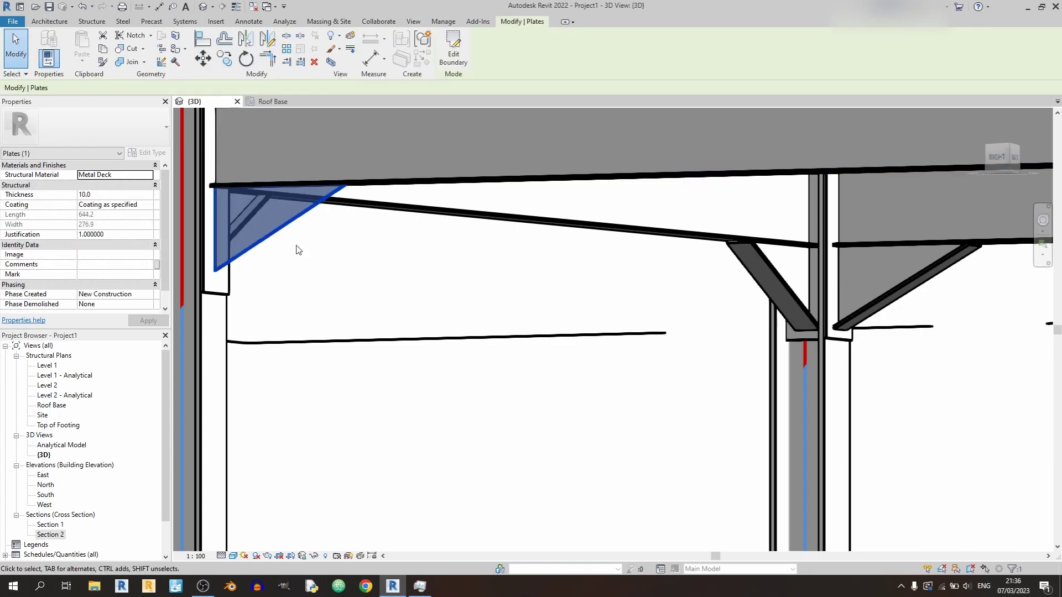
click(372, 269)
middle_drag(698, 298, 817, 384)
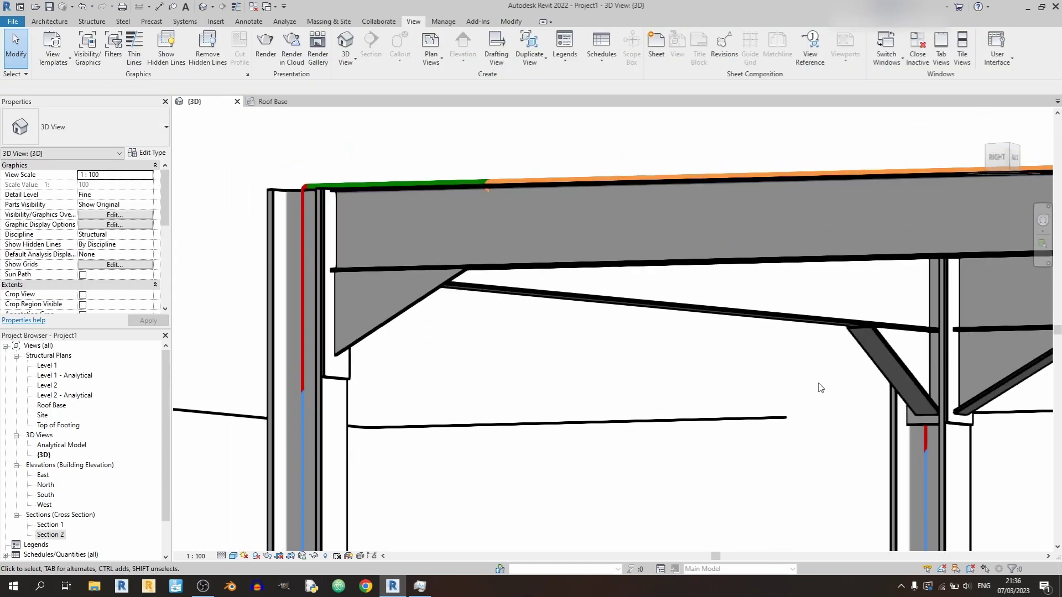
click(881, 339)
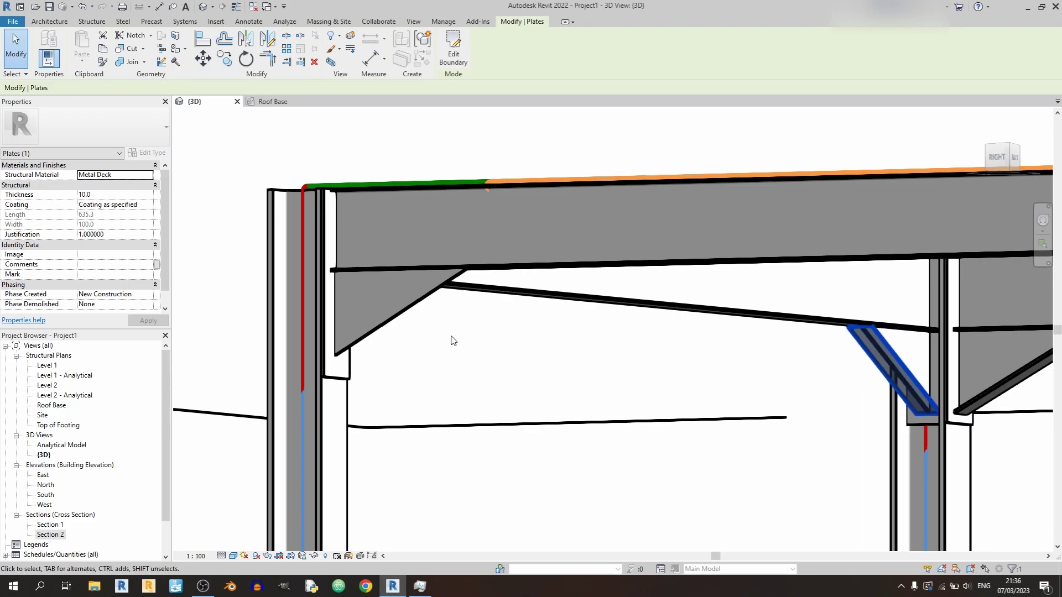
click(417, 329)
click(421, 308)
shift+middle_drag(421, 308, 361, 317)
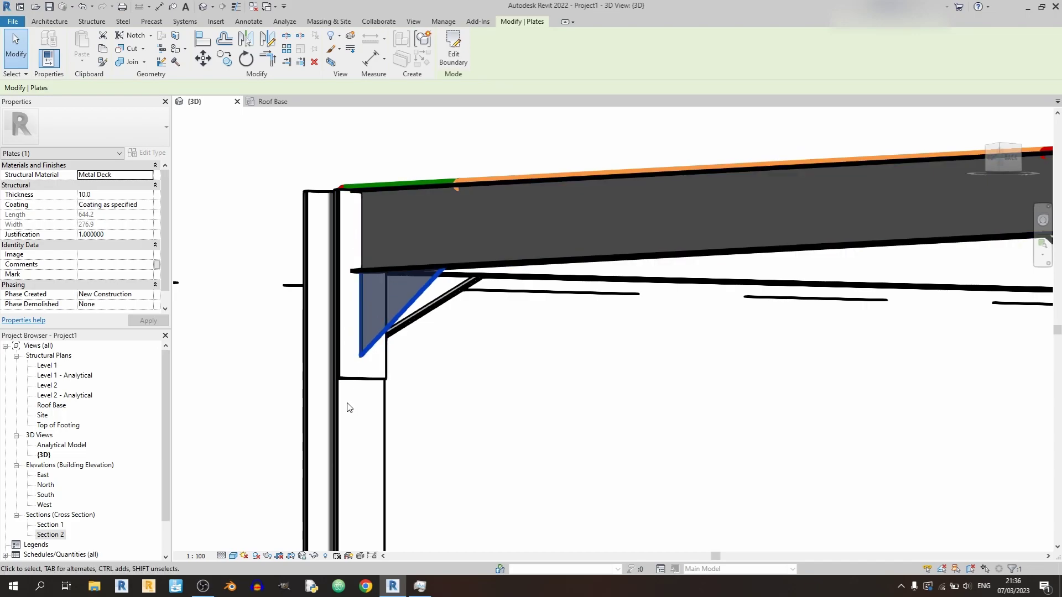
key(Escape)
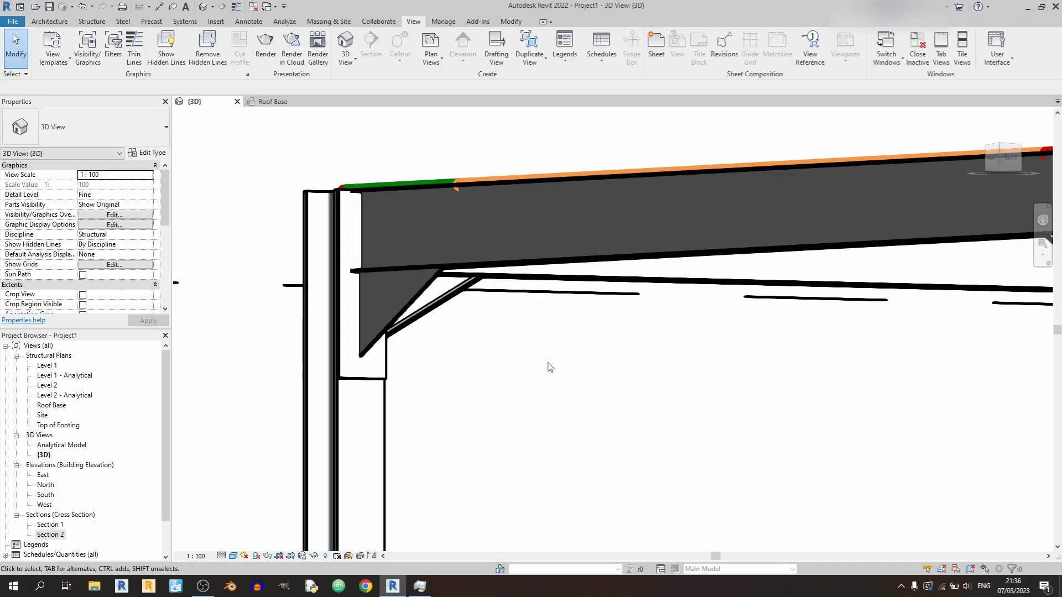
- In the Roof Base plan, override the structural framing category's graphics with a surface transparency of 100
click(274, 102)
click(424, 295)
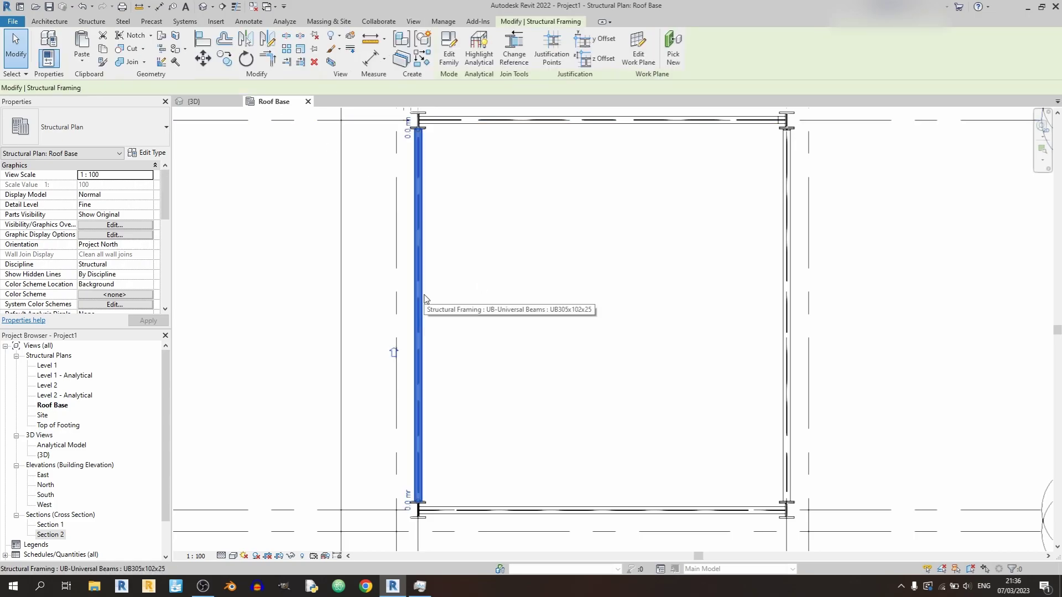
right_click(424, 265)
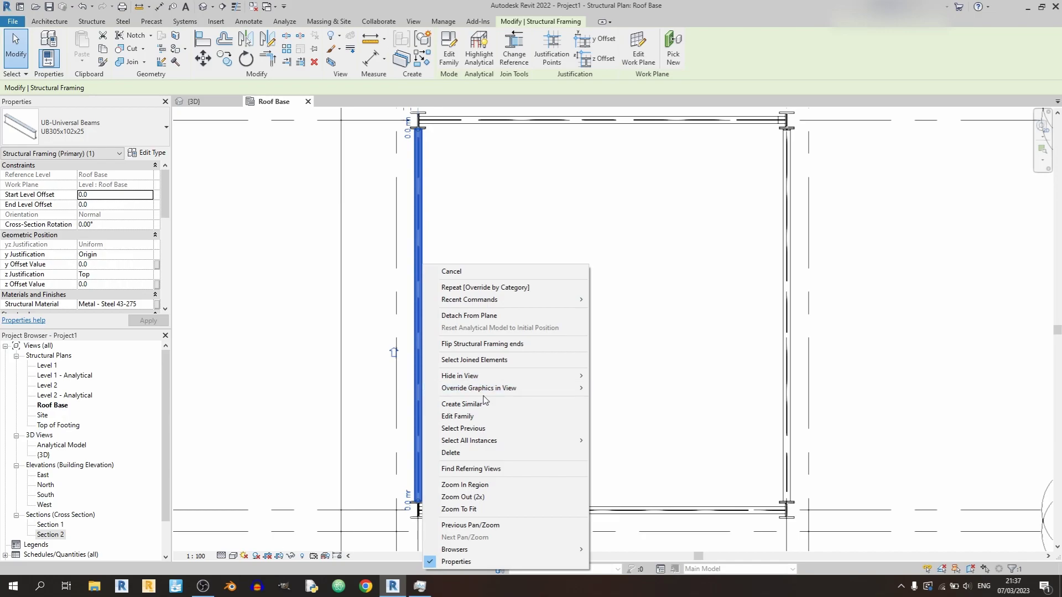
mouse_move(489, 393)
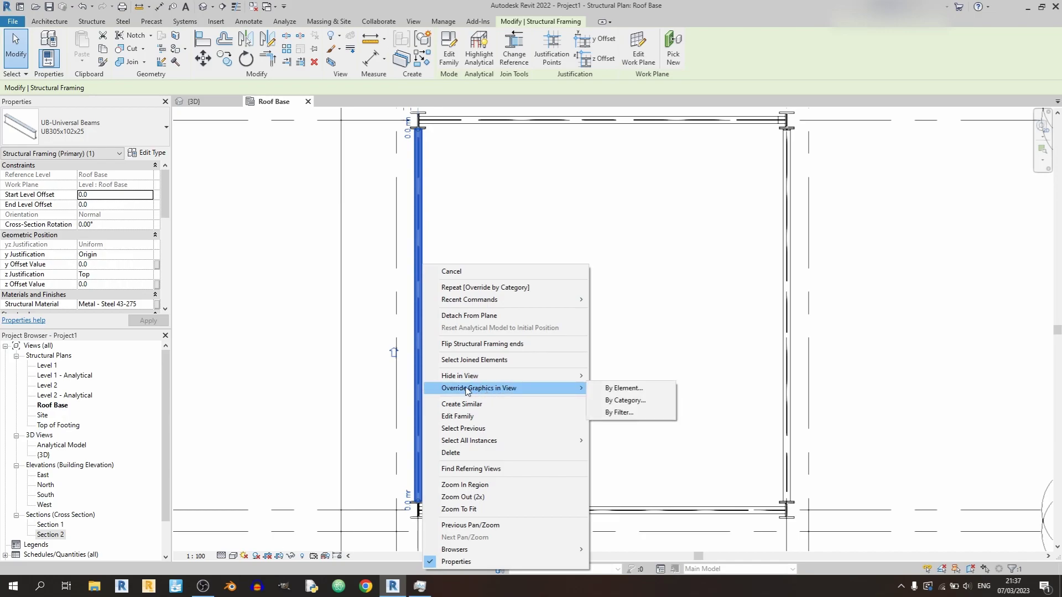
click(617, 408)
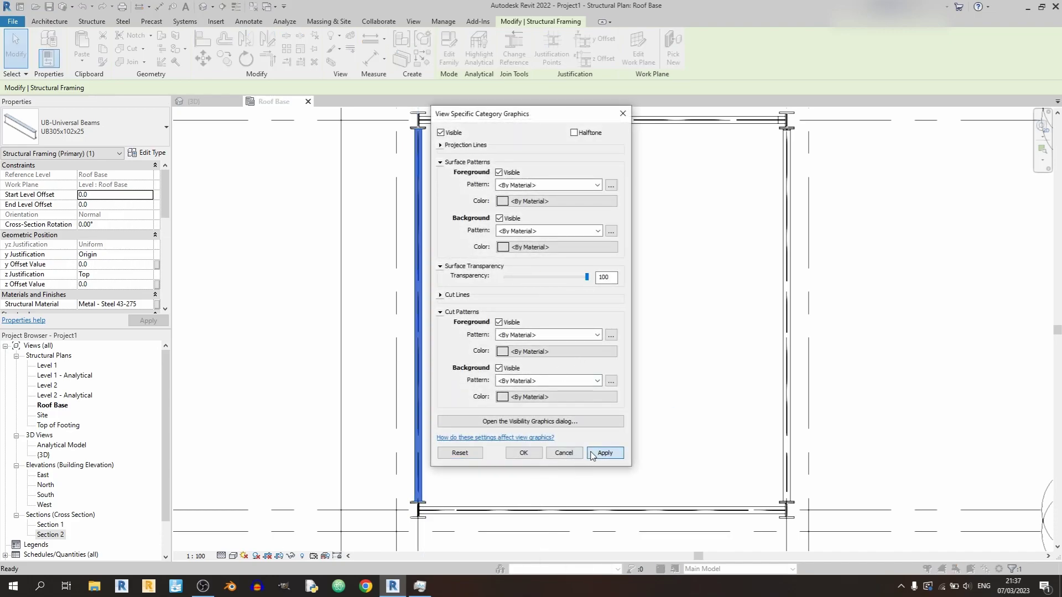
click(592, 453)
click(523, 453)
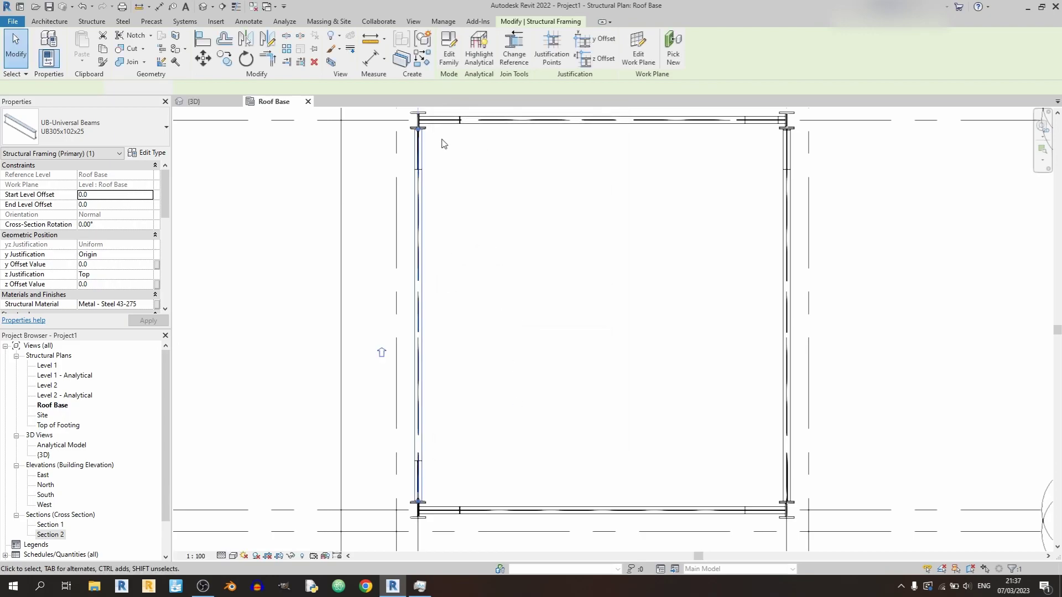
- Locate the haunch plate beneath the beam in the Roof Base plan and set the view scale to 1:20
scroll(579, 310, up, 6)
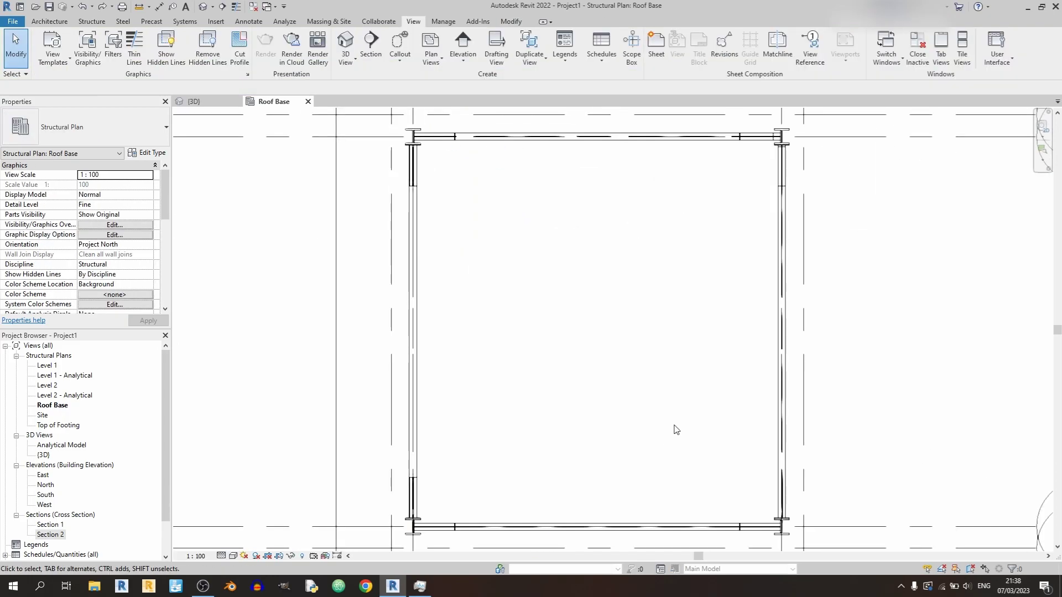
scroll(676, 430, up, 8)
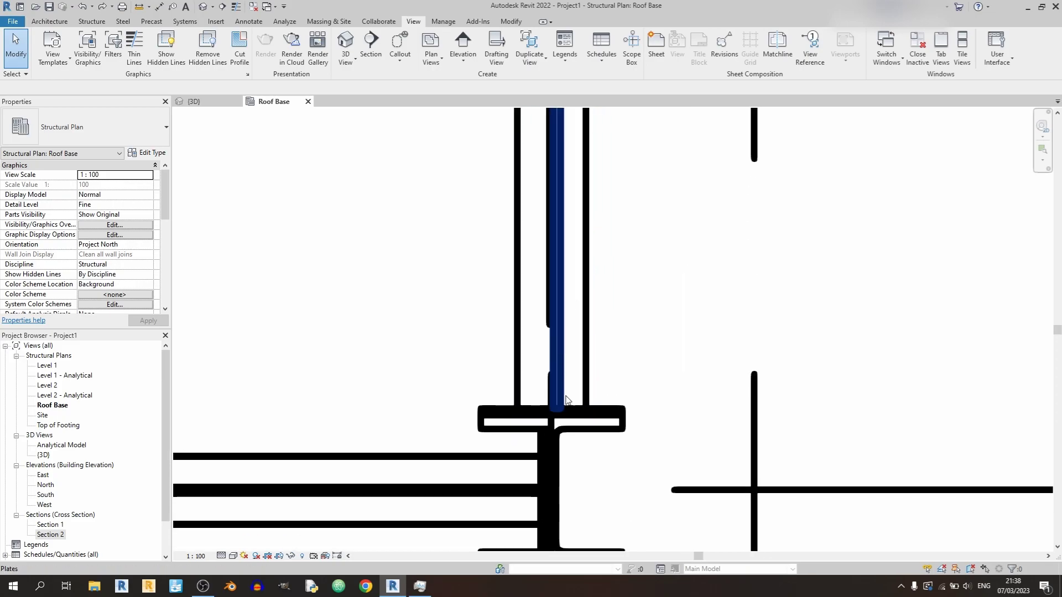
click(564, 397)
click(682, 351)
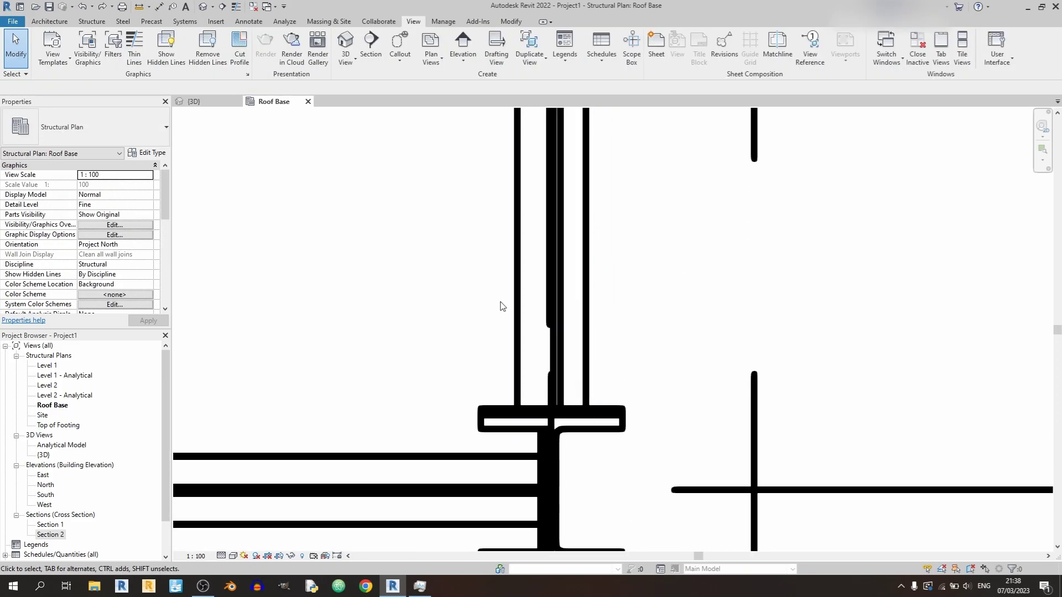
click(560, 331)
click(344, 296)
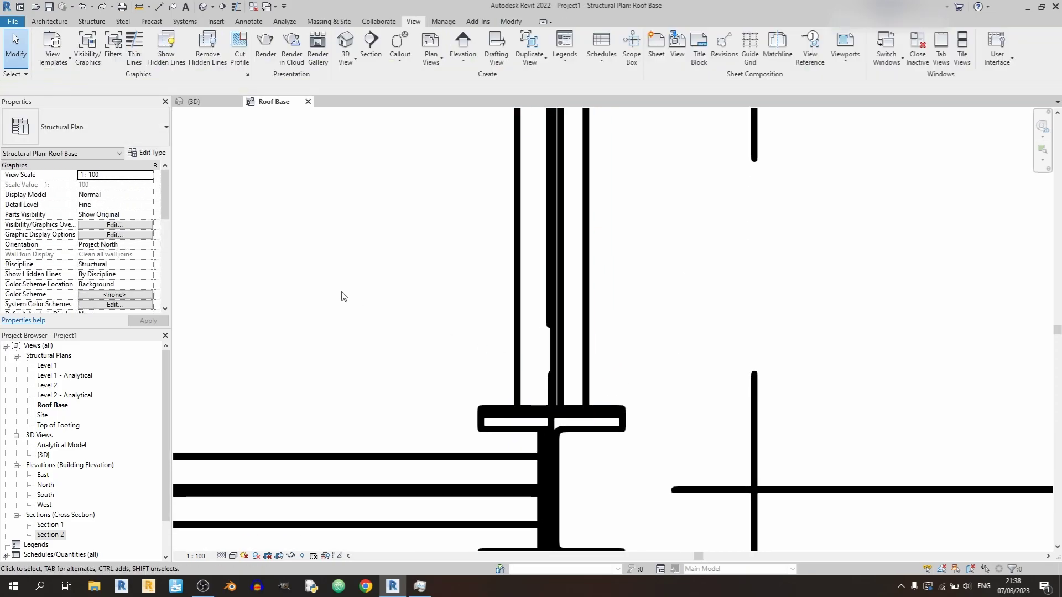
click(148, 176)
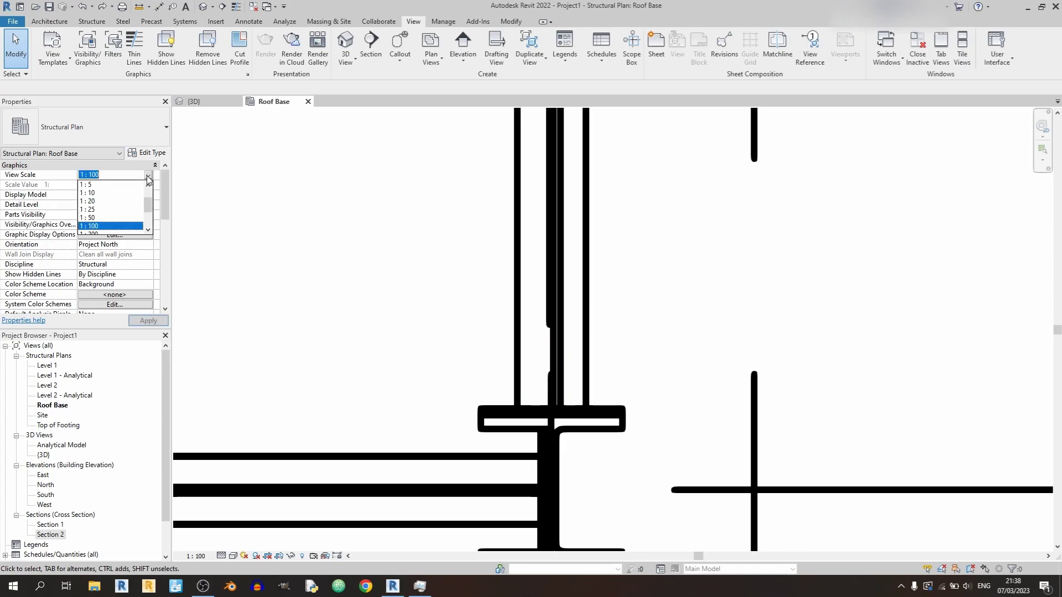
click(94, 201)
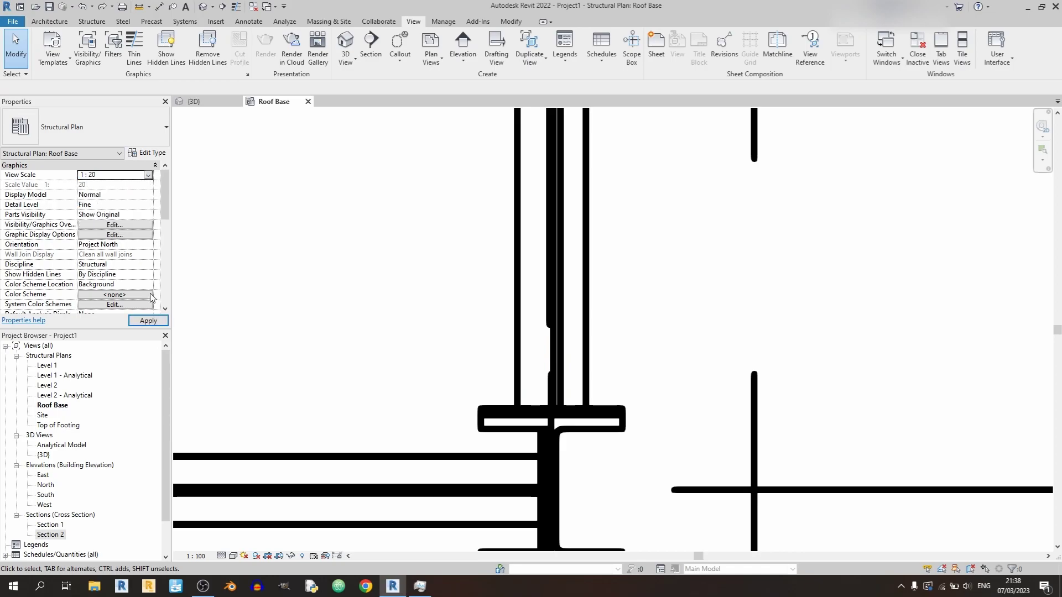
click(148, 321)
- Move the haunch plate sideways in plan so that it is centred on the beam's centreline
scroll(561, 407, up, 5)
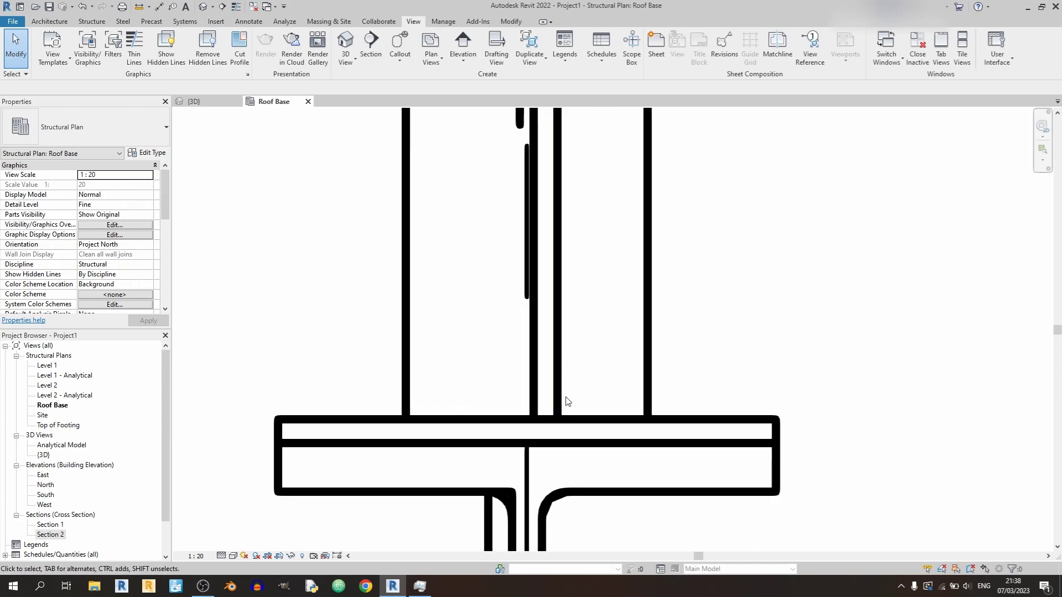
click(553, 397)
key(m)
key(v)
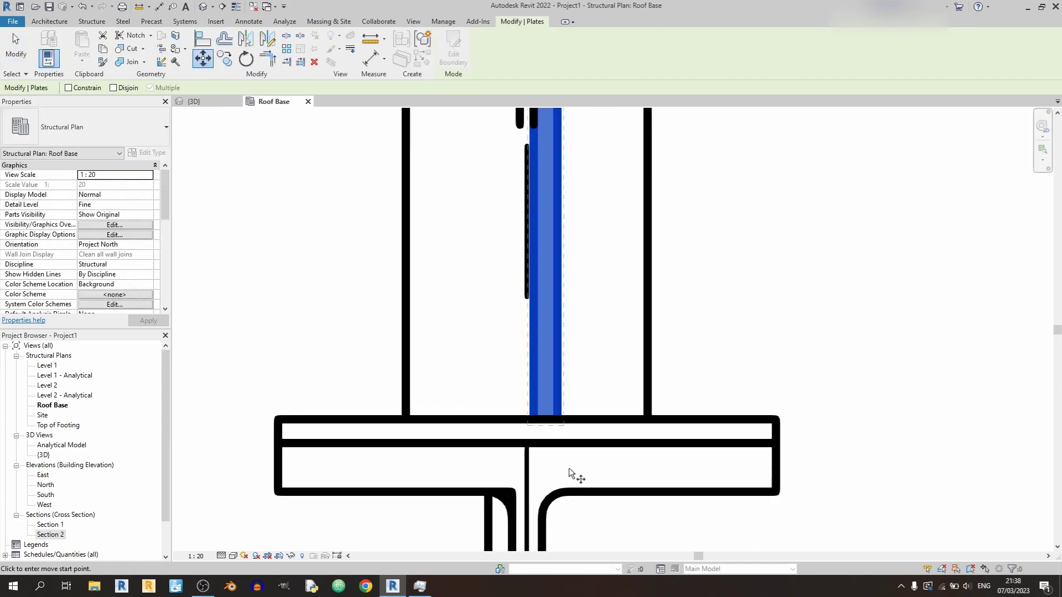
click(529, 421)
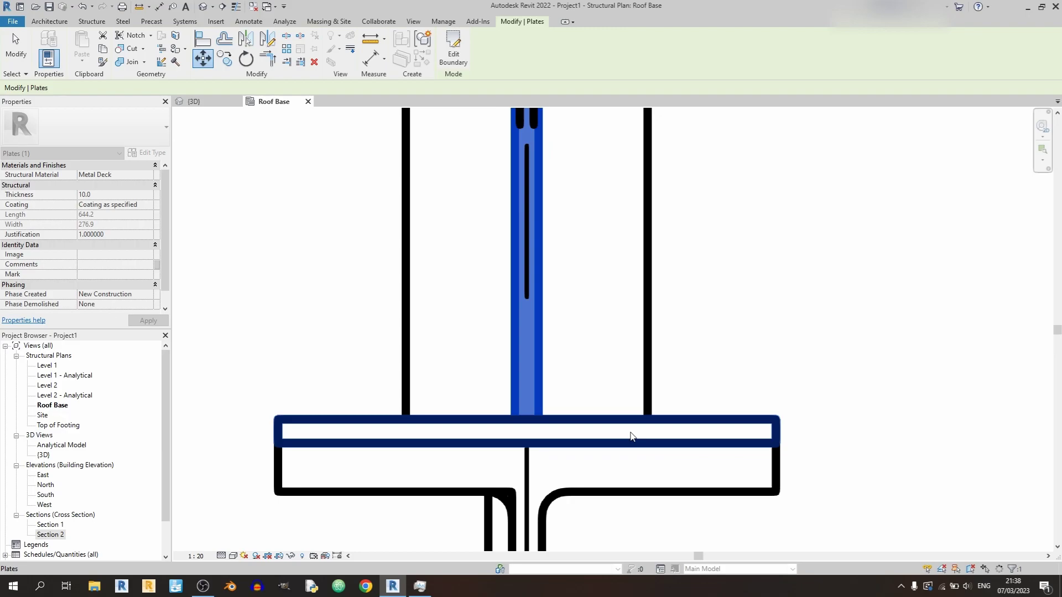
click(758, 344)
scroll(729, 346, down, 3)
- In the 3D view, start a new steel plate with its work plane on the sloping edge face of the haunch plate
click(193, 101)
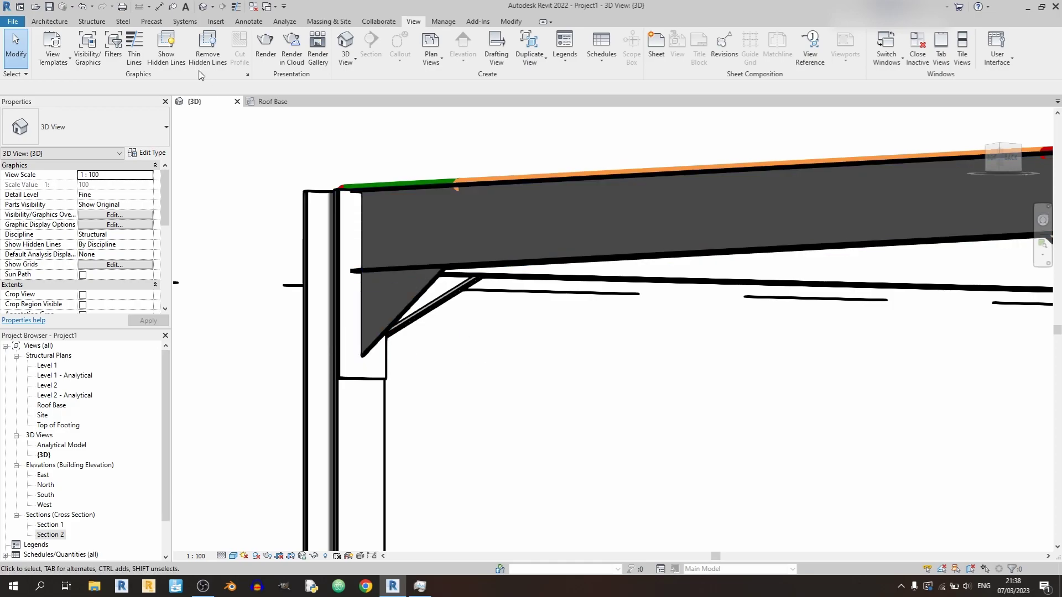
click(123, 21)
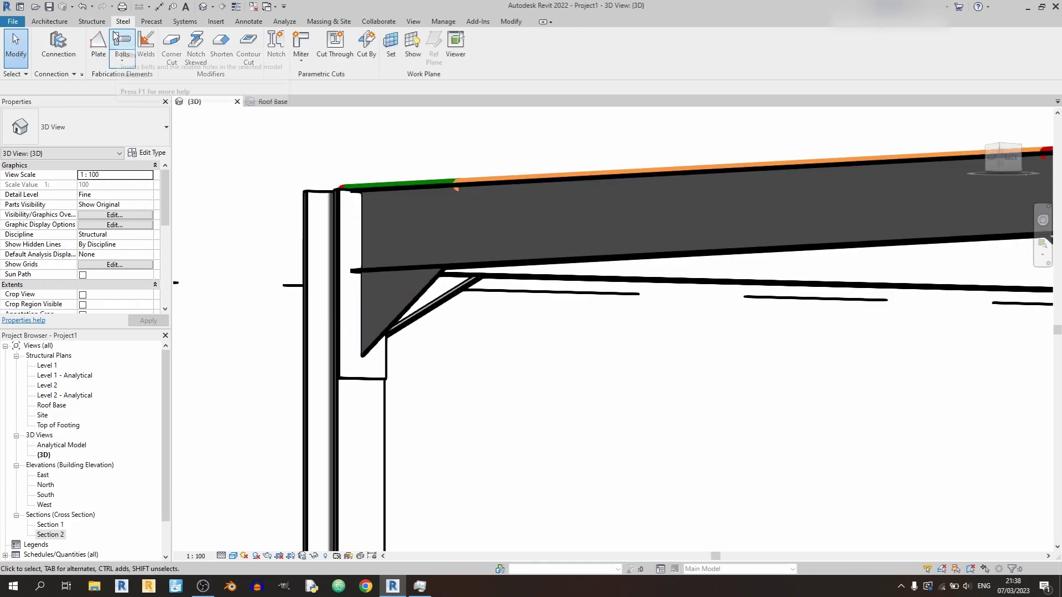
click(99, 40)
scroll(486, 371, up, 2)
scroll(486, 371, down, 4)
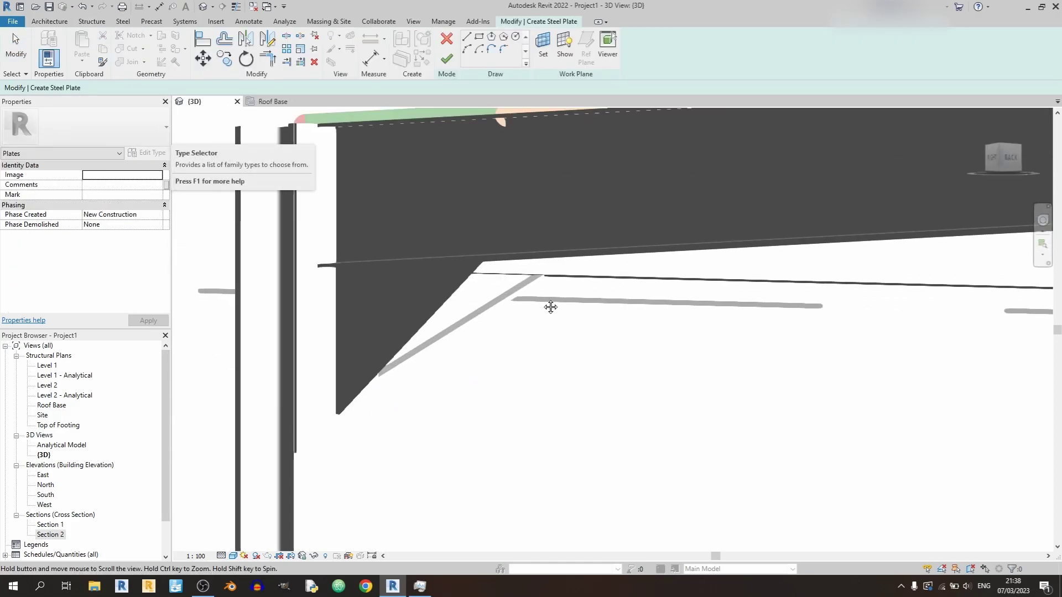
click(543, 47)
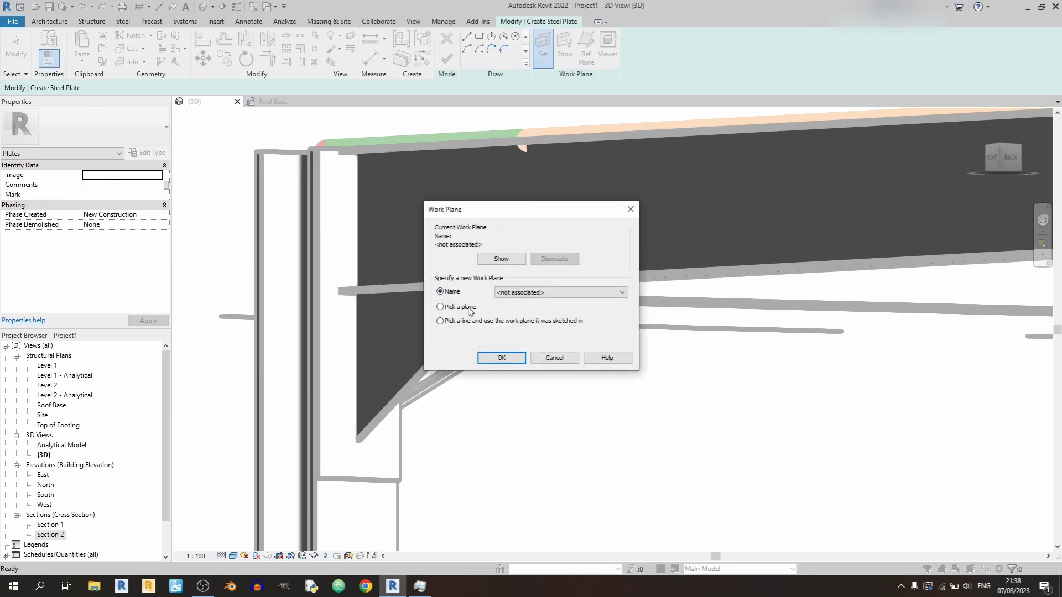
click(500, 358)
scroll(384, 448, up, 2)
scroll(326, 374, down, 2)
scroll(450, 483, up, 4)
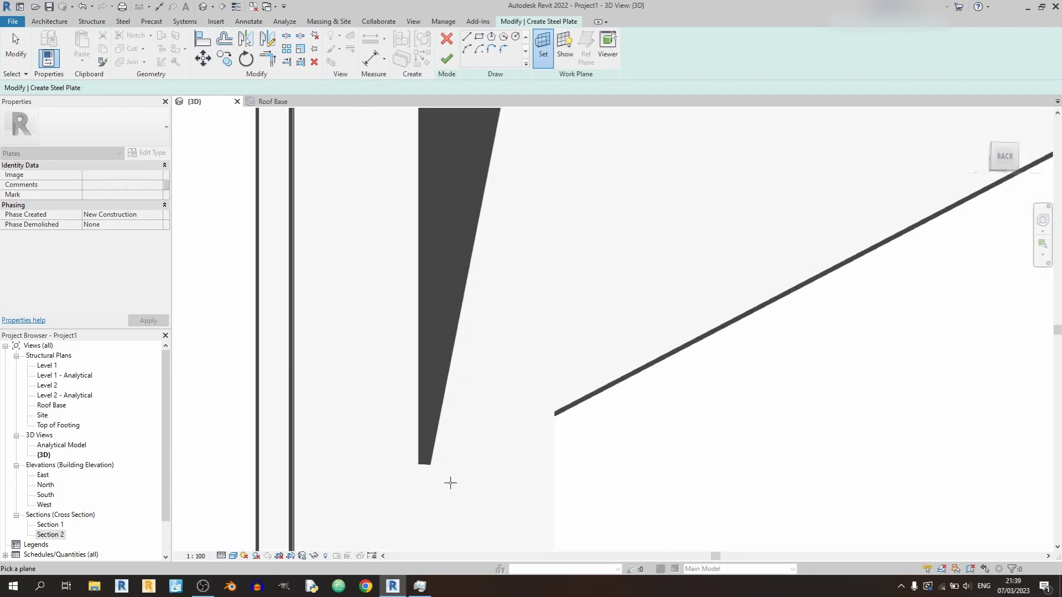
click(430, 462)
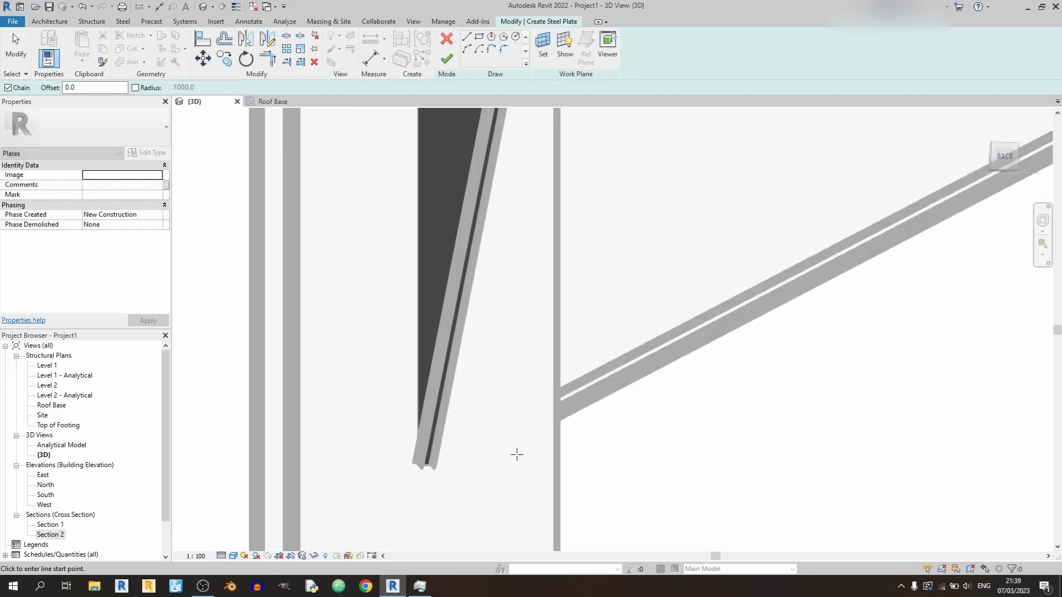
mouse_move(515, 451)
shift+middle_down()
mouse_move(486, 407)
mouse_move(558, 282)
shift+middle_up()
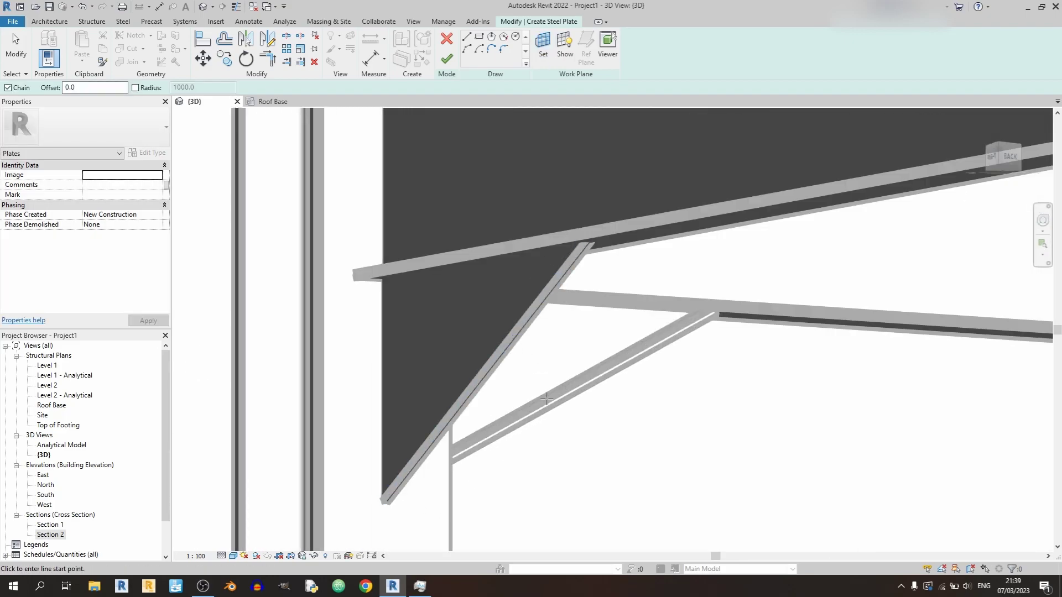
click(466, 40)
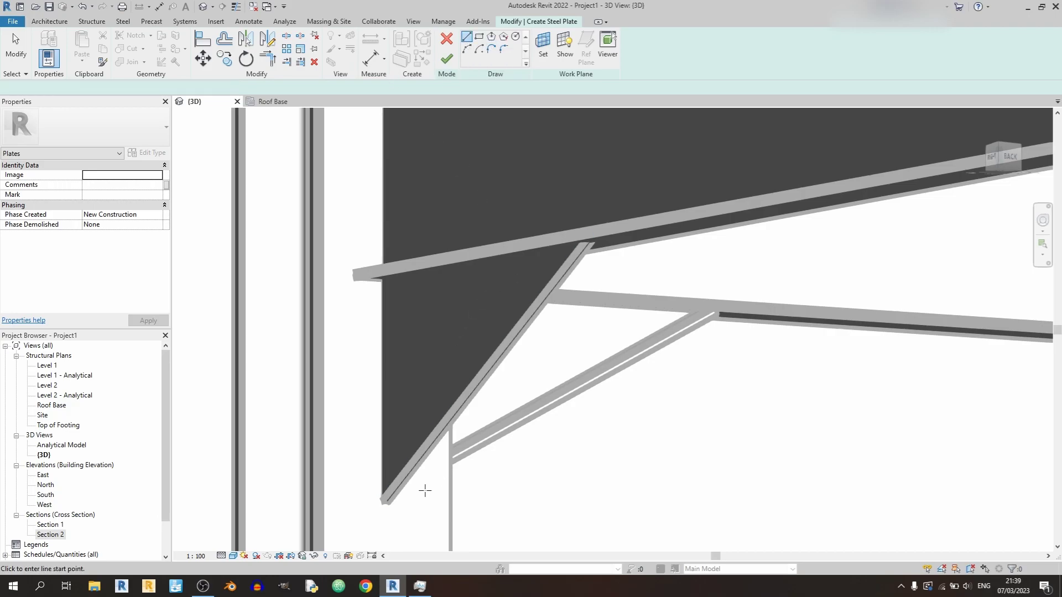
click(390, 502)
click(353, 500)
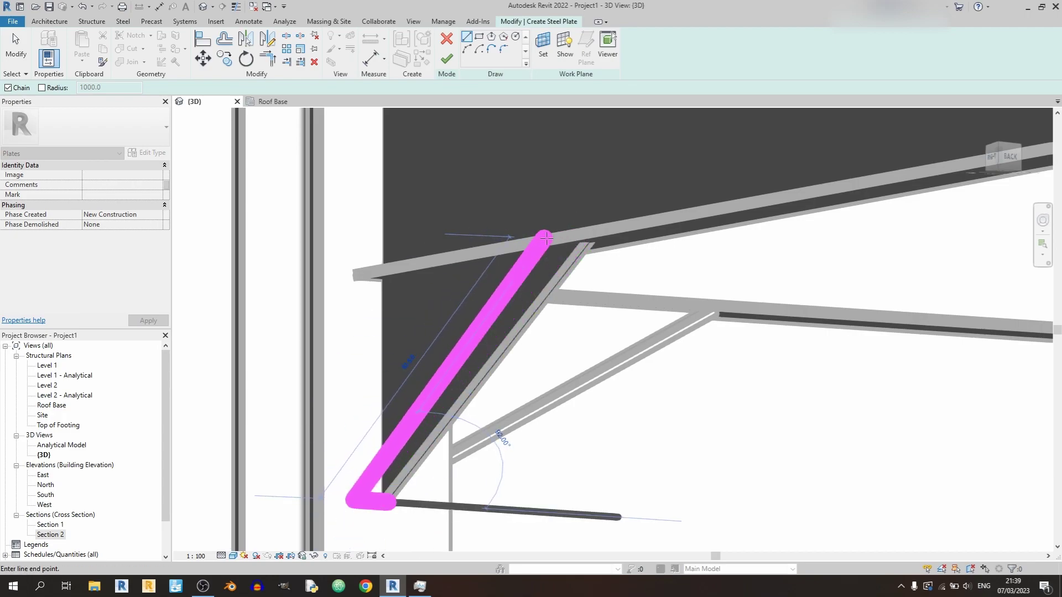
scroll(588, 237, down, 2)
mouse_move(564, 252)
shift+middle_down()
mouse_move(626, 294)
mouse_move(545, 295)
shift+middle_up()
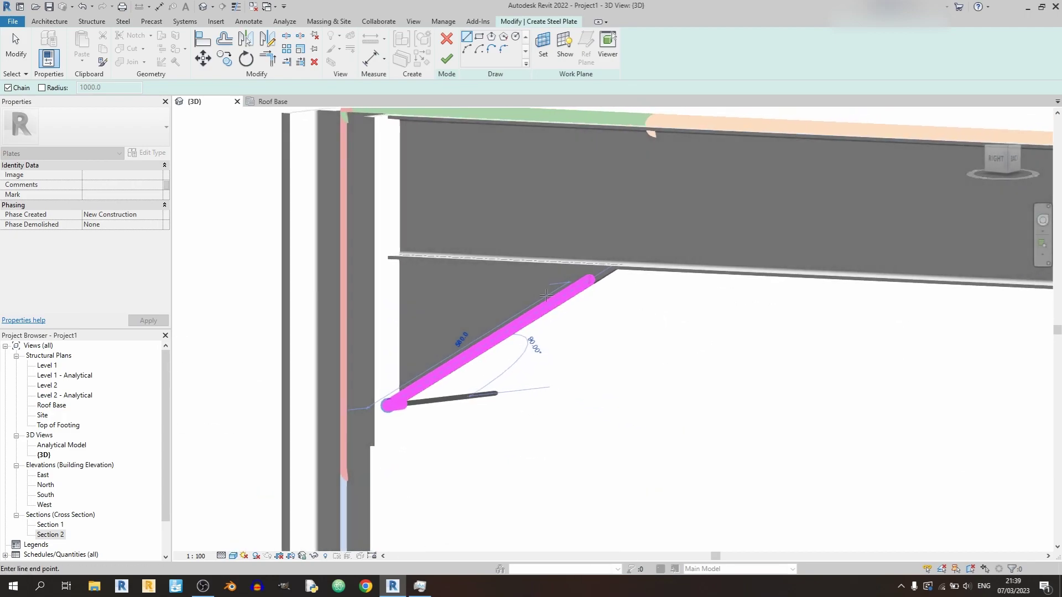
key(Escape)
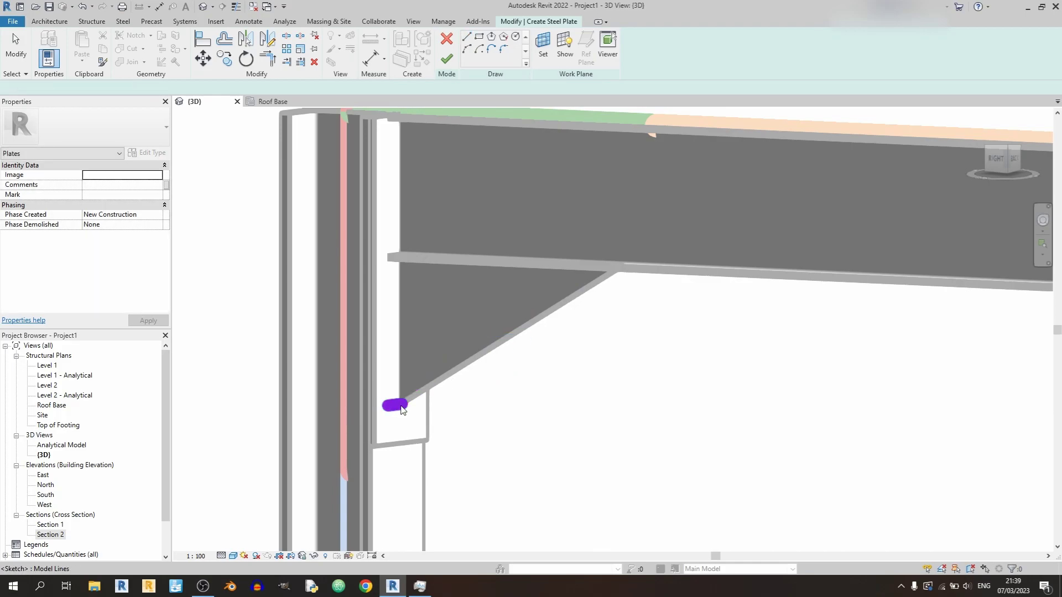
key(Escape)
click(399, 406)
key(Delete)
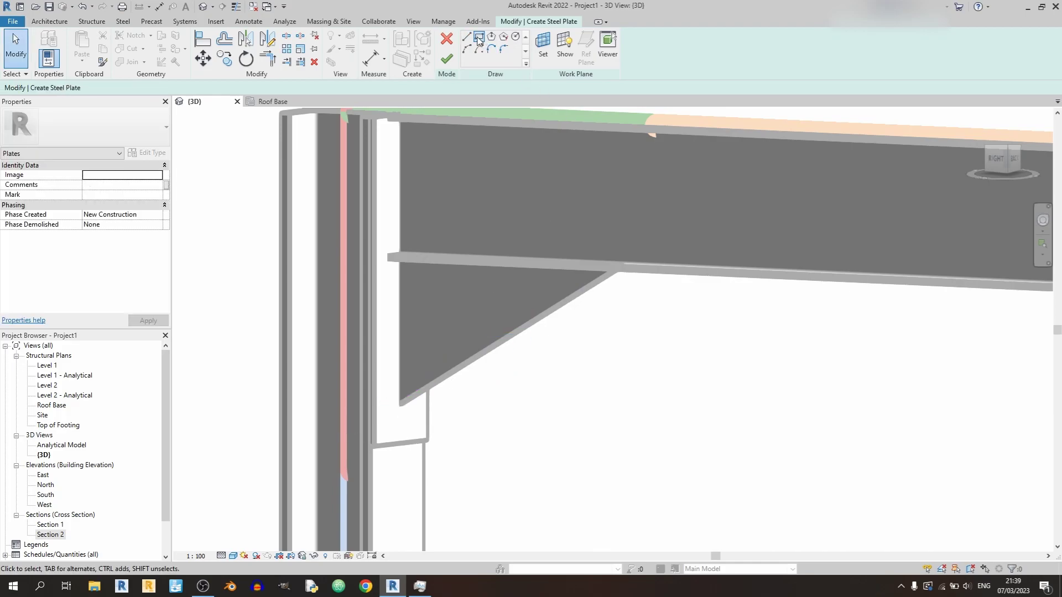
- Sketch a rectangular plate outline about 45 mm wide and 677 mm long along the haunch plate's sloping edge
scroll(399, 404, up, 5)
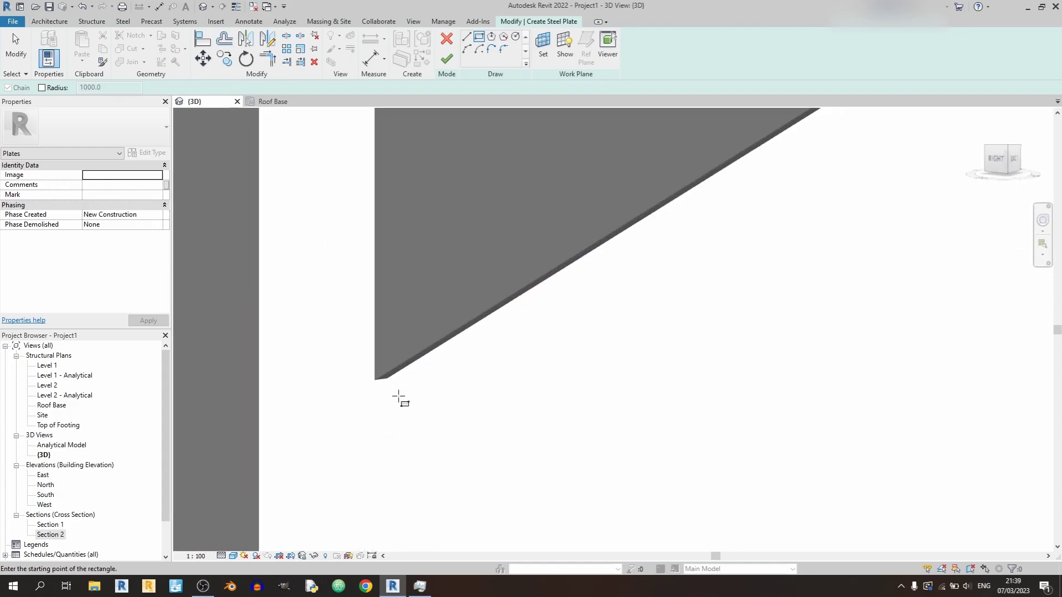
shift+middle_drag(386, 387, 361, 361)
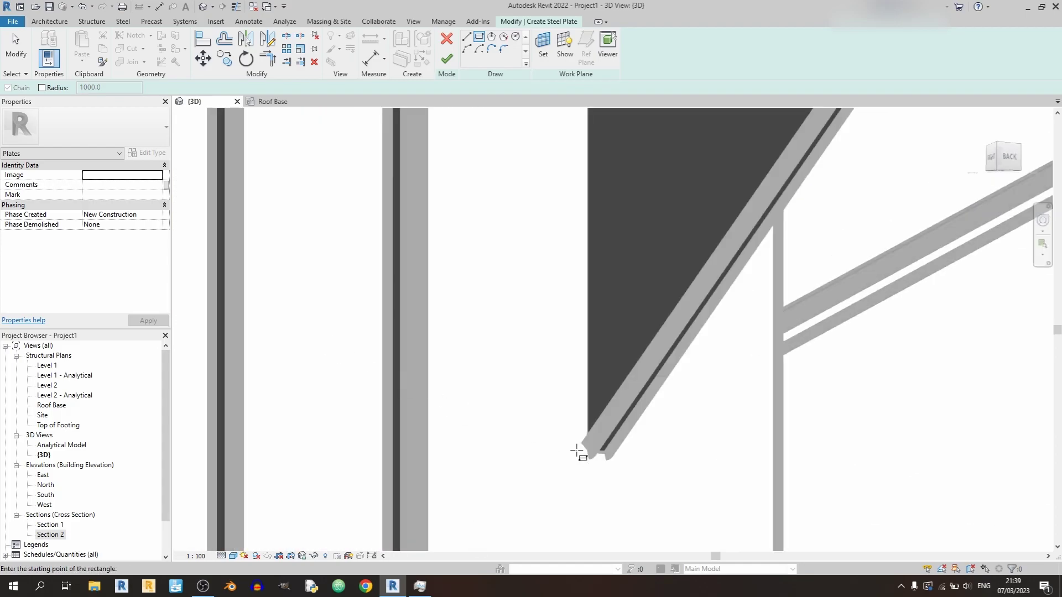
click(609, 458)
scroll(579, 277, down, 3)
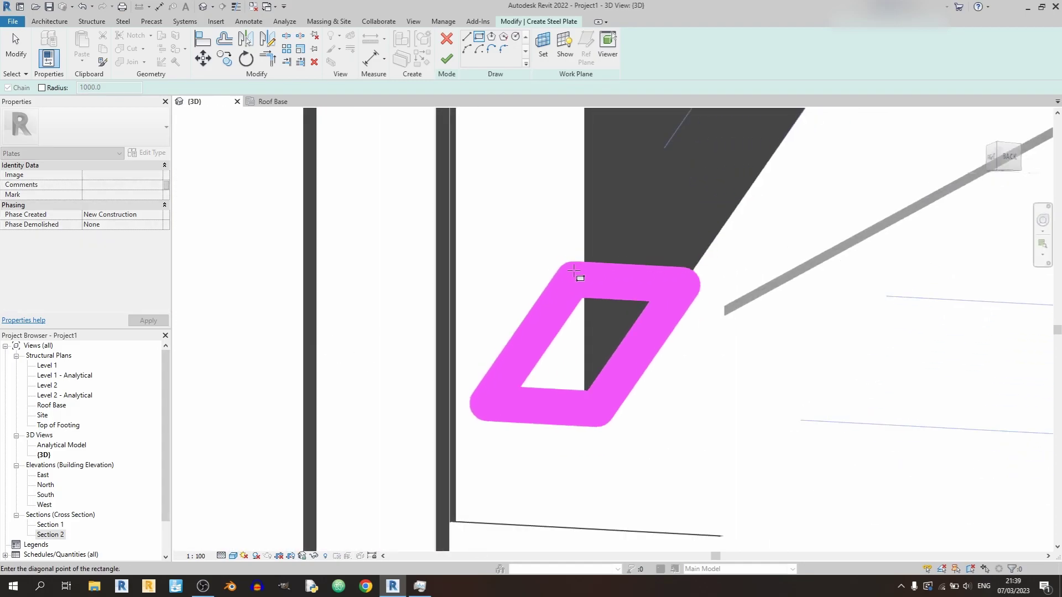
click(628, 212)
shift+middle_drag(628, 212, 445, 196)
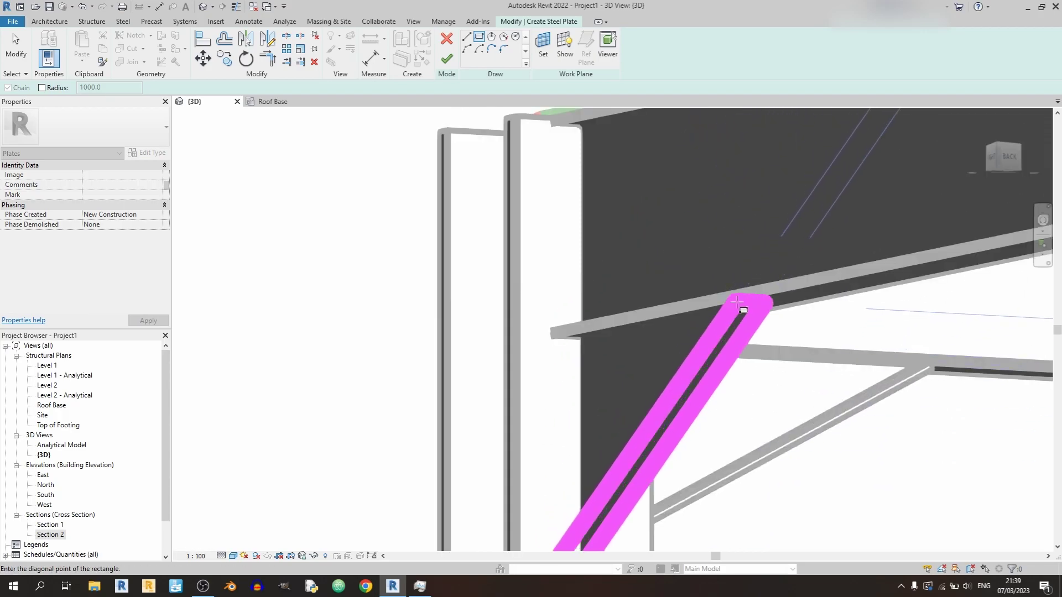
- In the Roof Base plan, move the whole rectangle sketch sideways to centre it on the haunch plate
click(263, 104)
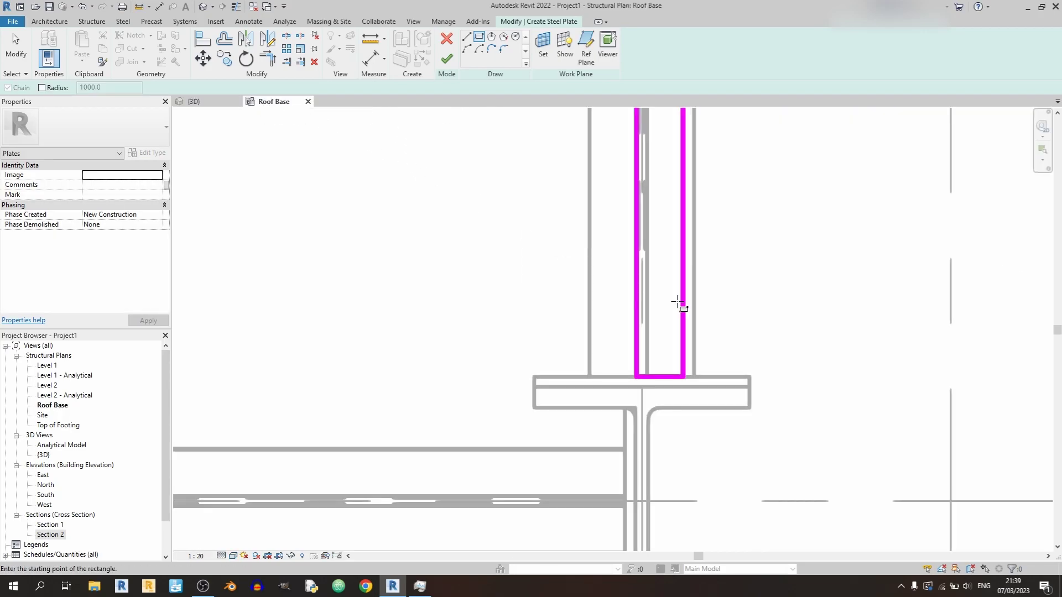
scroll(653, 398, down, 3)
key(Escape)
middle_drag(685, 343, 644, 416)
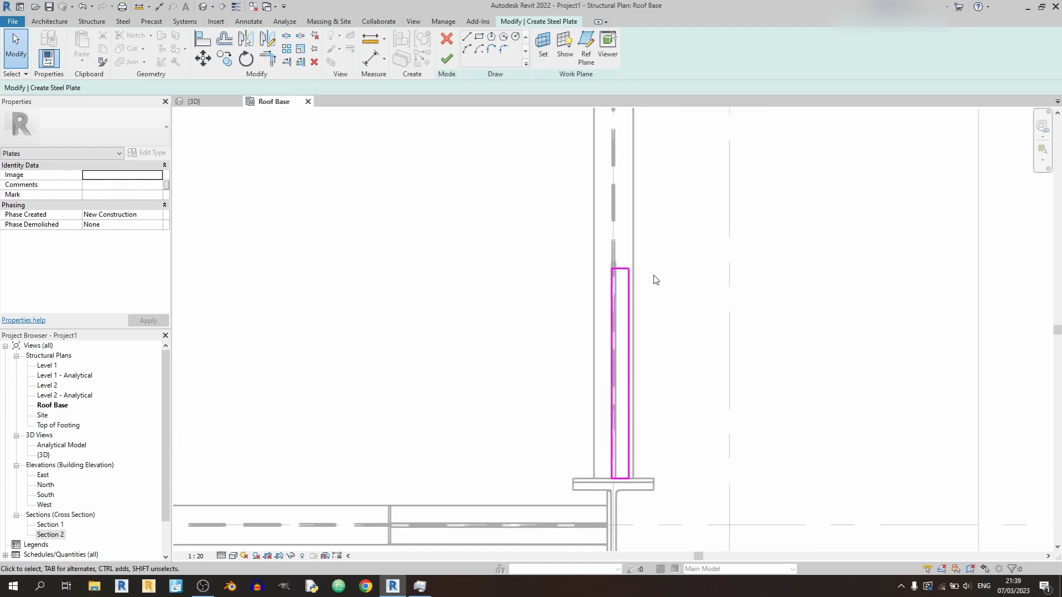
mouse_move(660, 265)
mouse_down()
mouse_move(548, 429)
mouse_move(544, 487)
mouse_up()
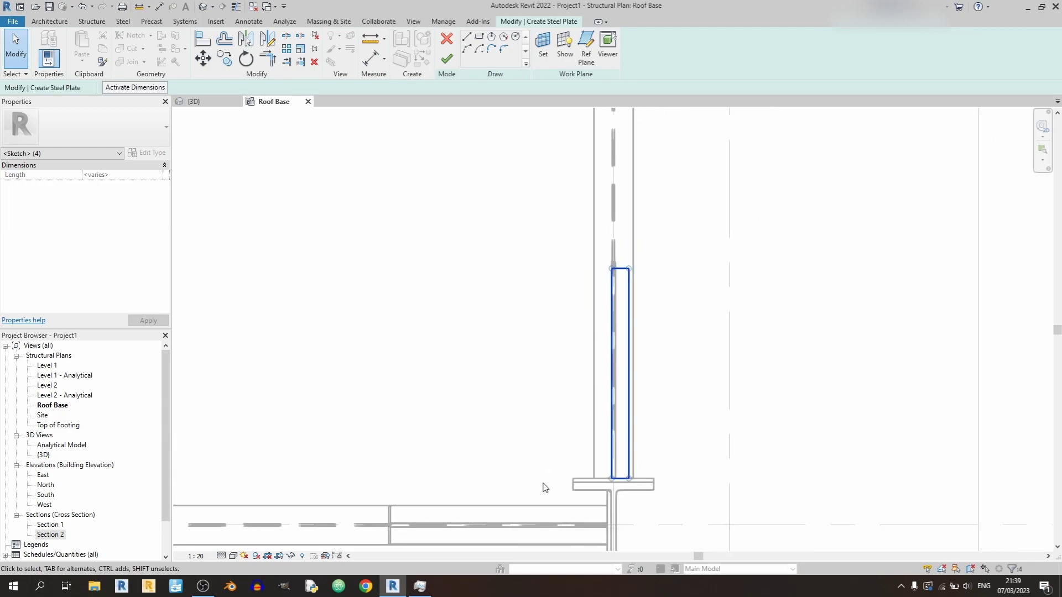
click(478, 40)
key(m)
key(v)
scroll(633, 479, up, 5)
mouse_move(661, 266)
mouse_down()
mouse_move(595, 487)
mouse_move(565, 476)
mouse_up()
click(597, 474)
click(561, 474)
click(563, 474)
click(706, 422)
scroll(706, 422, down, 2)
middle_drag(552, 266, 543, 370)
- In the North elevation, stretch the rectangle's two long edges outward to the beam's flange edges
click(194, 101)
click(692, 284)
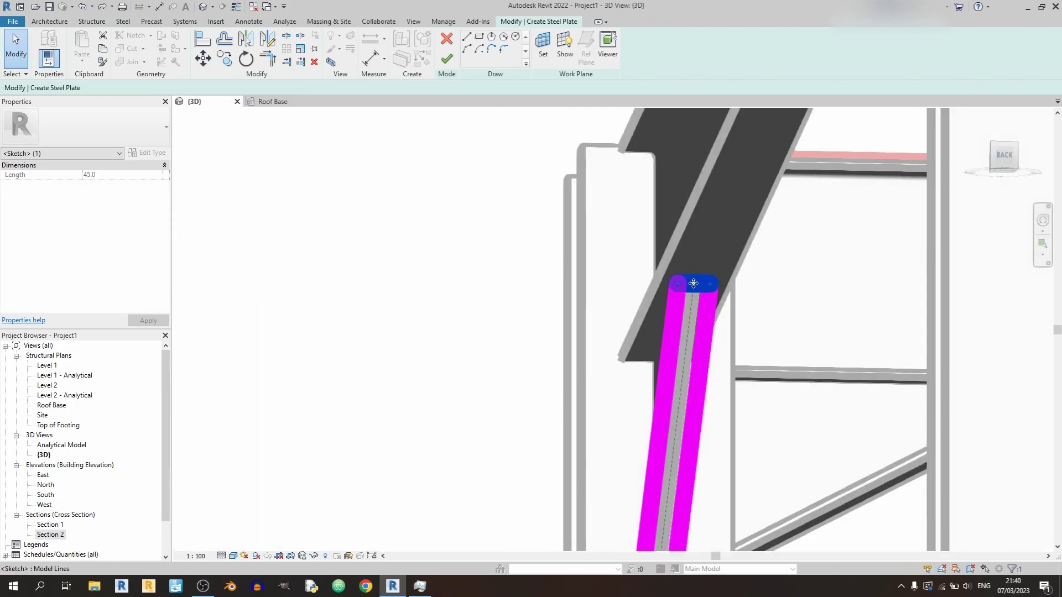
click(1003, 157)
double_click(45, 485)
scroll(415, 252, up, 3)
drag(410, 265, 453, 277)
drag(382, 296, 331, 301)
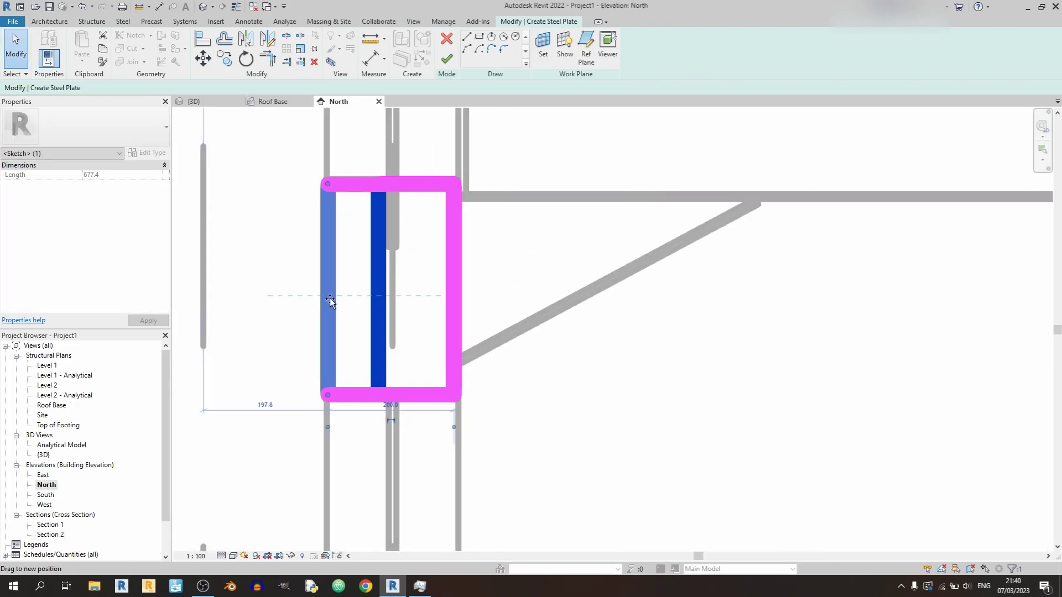
- In the Roof Base plan, align the sketch's long edges exactly with the beam's flange edges and finish the plate
click(193, 101)
scroll(541, 288, down, 2)
mouse_move(541, 289)
shift+middle_down()
mouse_move(365, 287)
mouse_move(609, 284)
mouse_move(588, 300)
shift+middle_up()
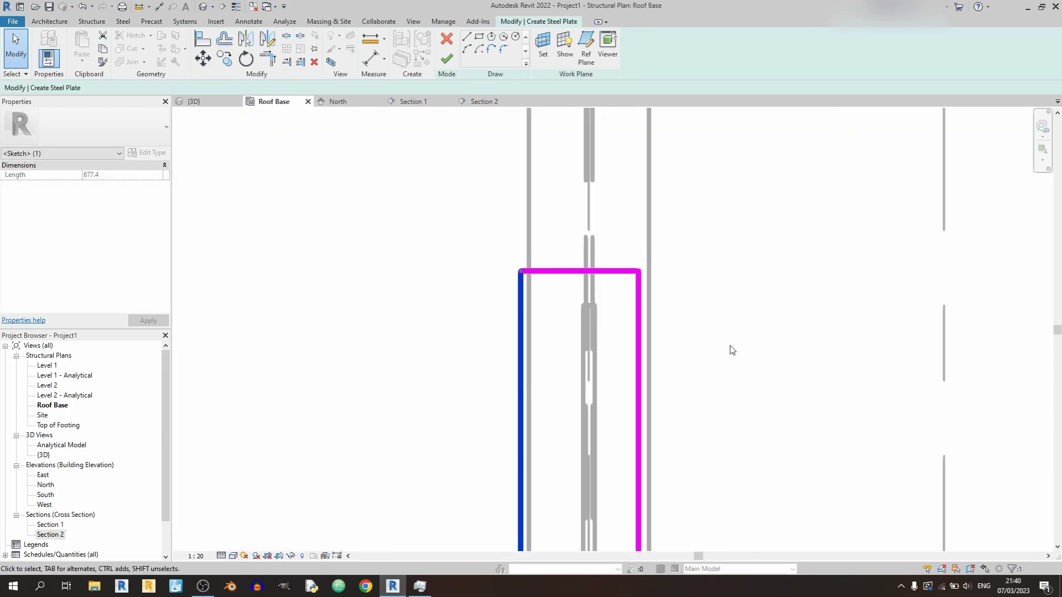
scroll(730, 349, down, 3)
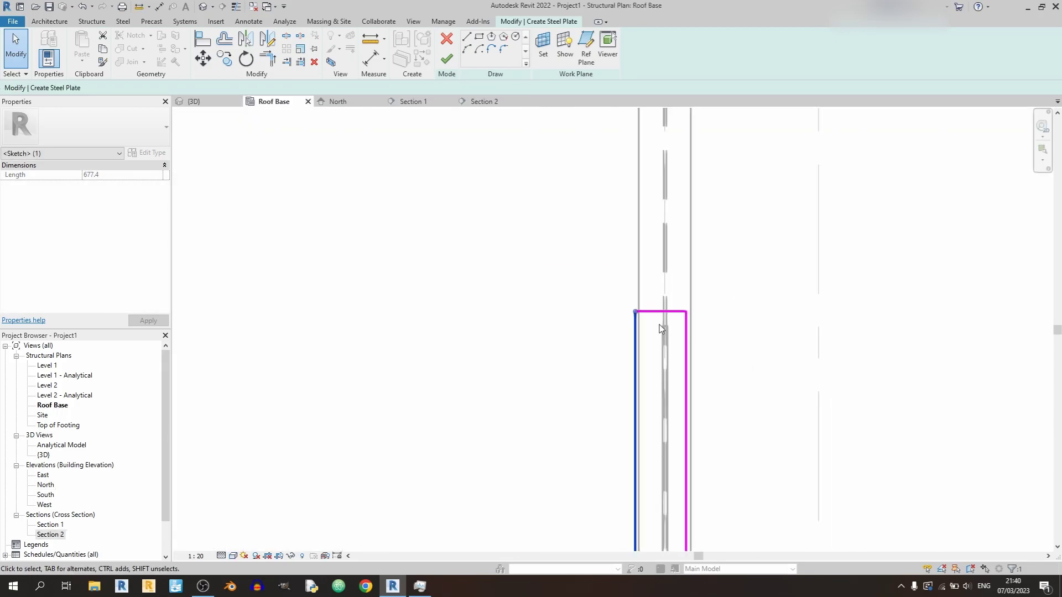
scroll(666, 327, up, 3)
mouse_move(614, 344)
mouse_down()
mouse_move(638, 348)
mouse_move(620, 351)
mouse_up()
scroll(739, 344, down, 3)
middle_drag(729, 336, 645, 308)
scroll(647, 315, down, 2)
scroll(641, 325, up, 3)
scroll(658, 326, up, 2)
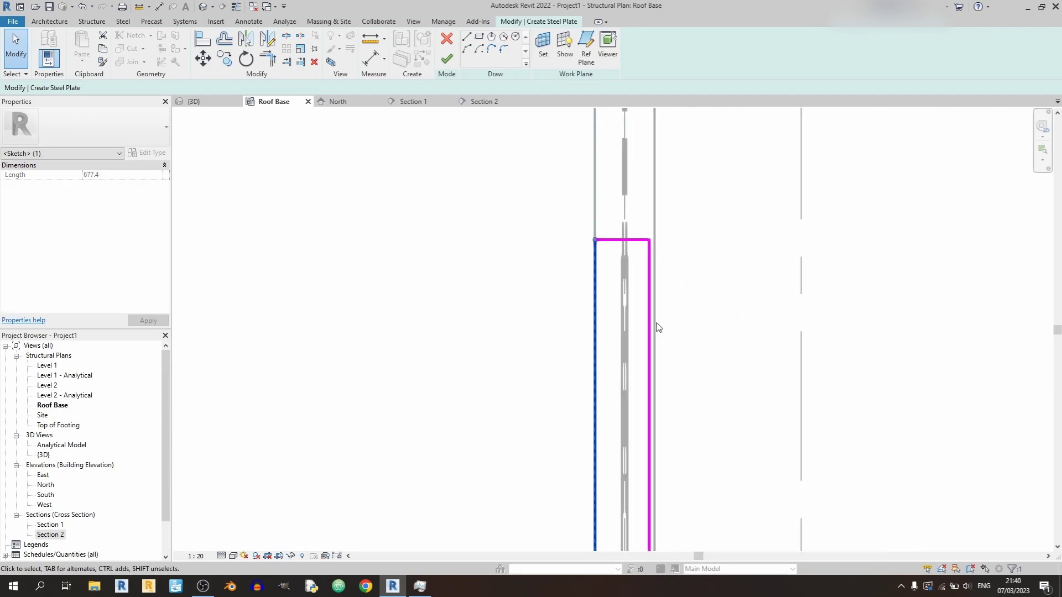
mouse_move(651, 321)
mouse_down()
mouse_move(691, 322)
mouse_move(656, 324)
mouse_up()
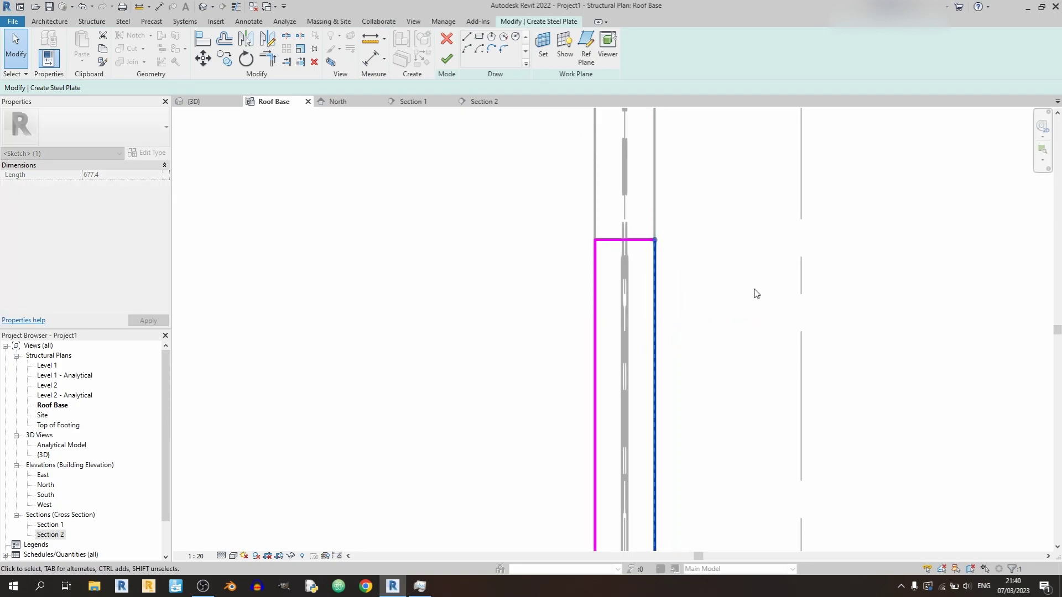
click(451, 67)
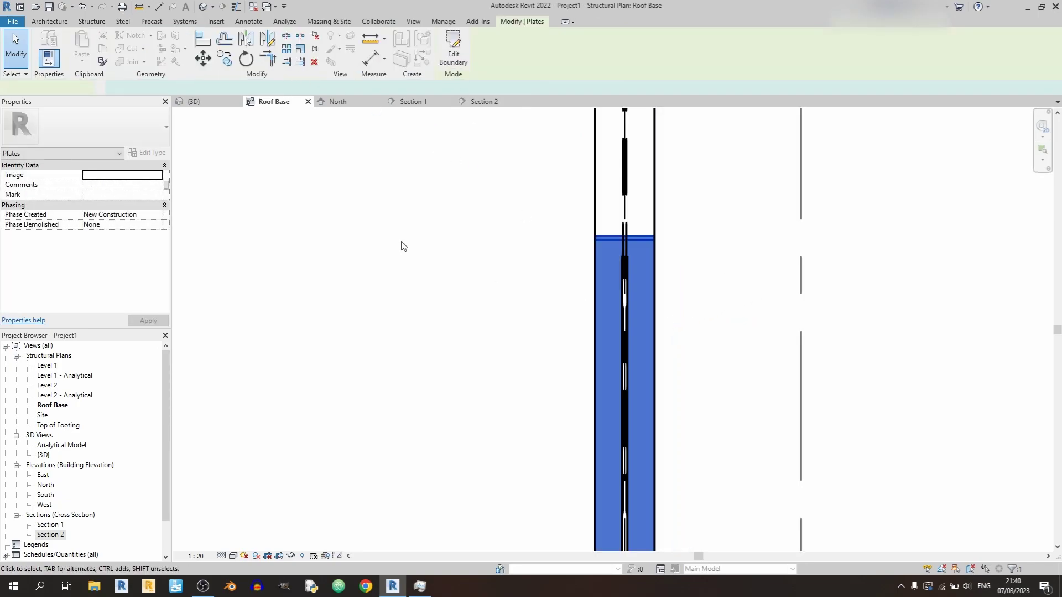
- Edit the sloping plate's boundary, shortening it to about 620 mm so its upper end stops at the beam's underside
click(195, 101)
shift+middle_drag(564, 283, 681, 286)
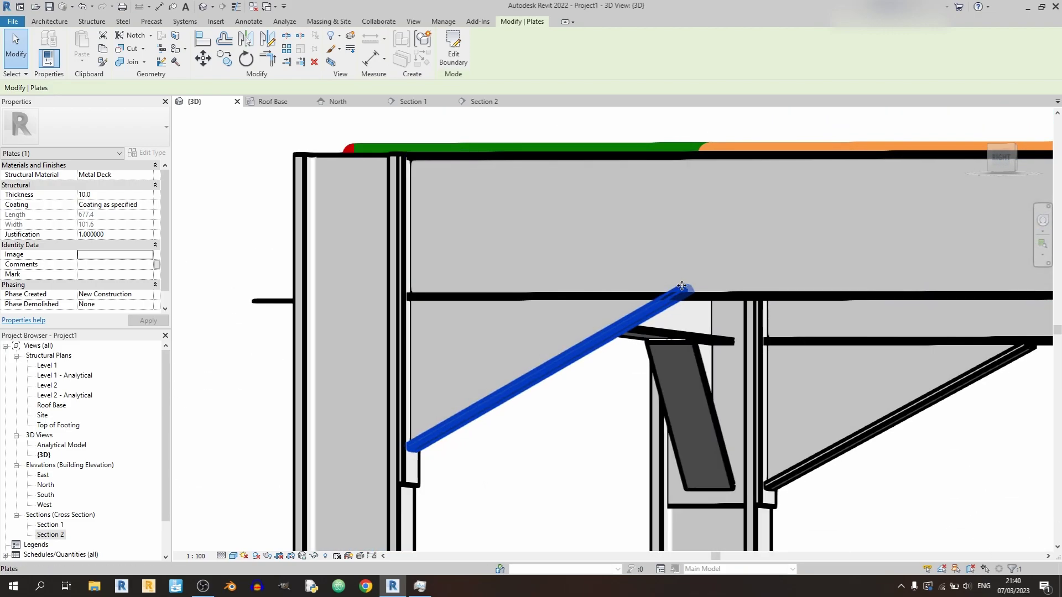
click(446, 50)
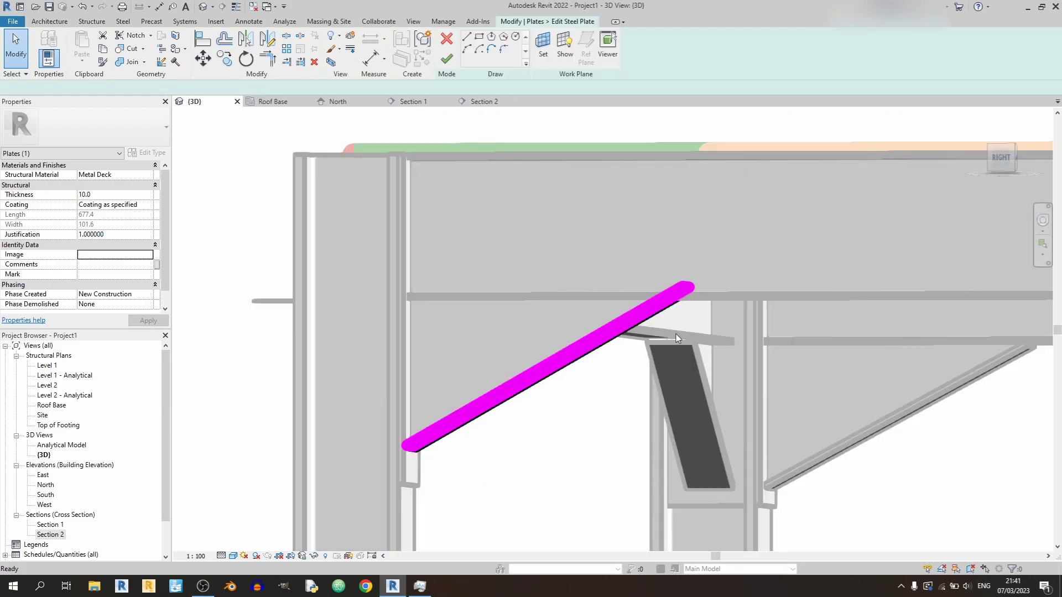
click(278, 103)
scroll(642, 246, up, 5)
click(592, 216)
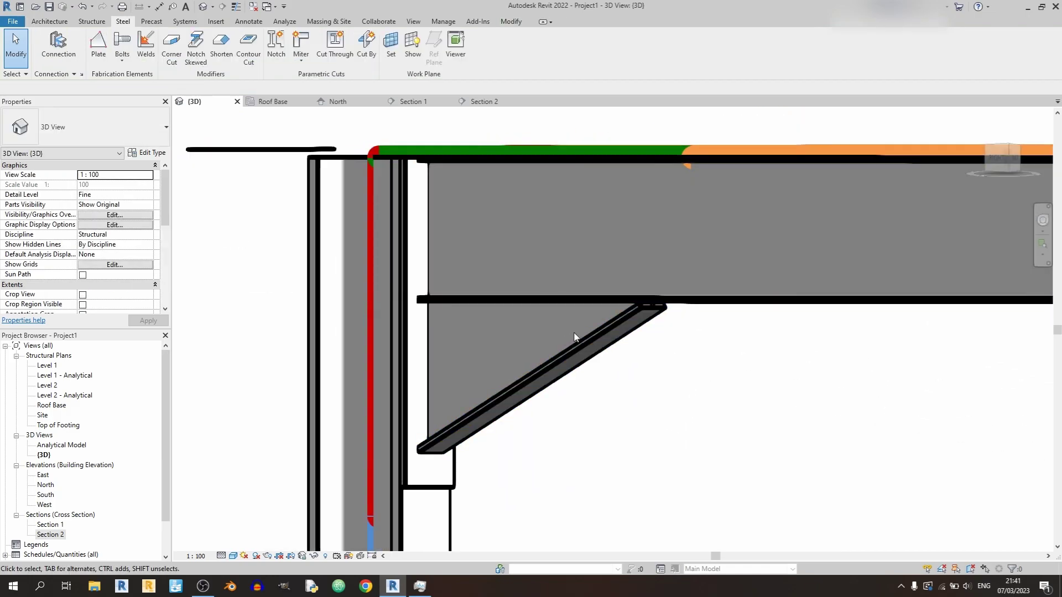
click(646, 311)
shift+middle_drag(658, 323, 614, 348)
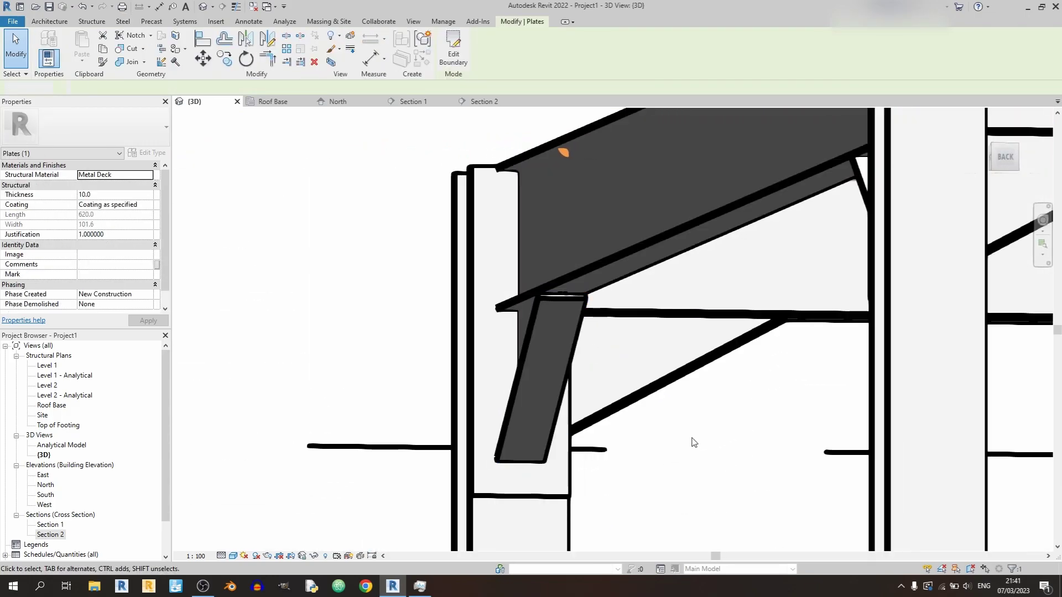
shift+middle_drag(696, 449, 754, 391)
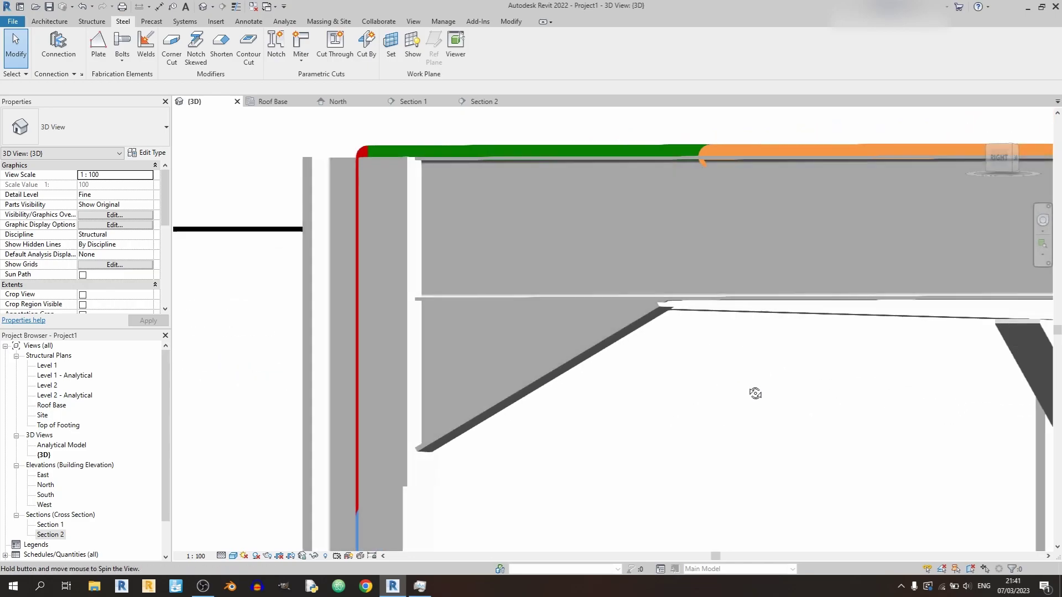